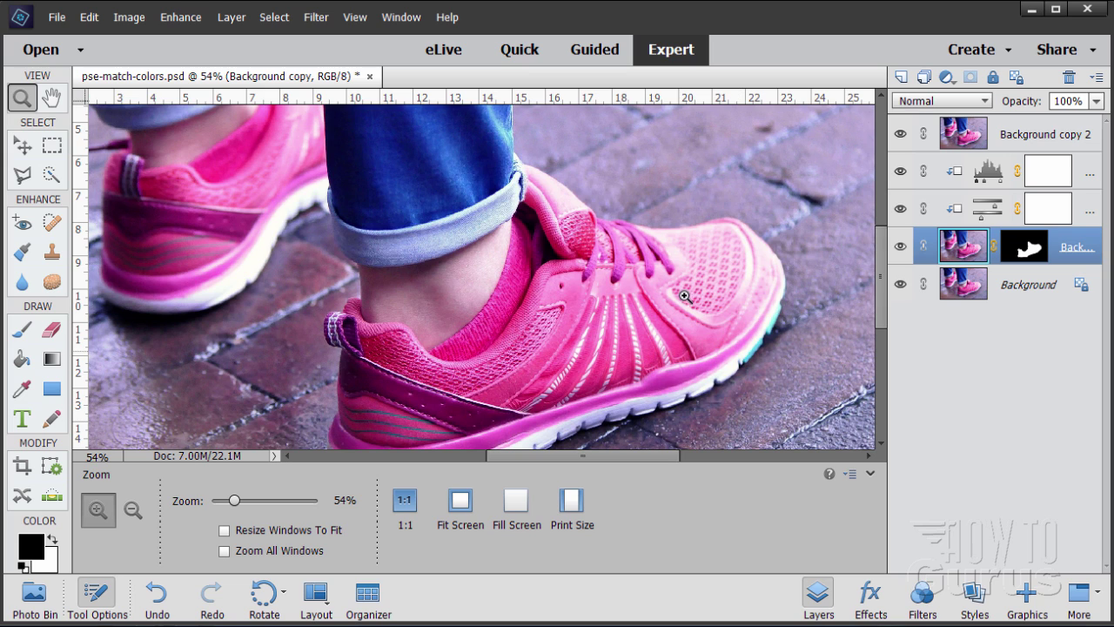
Toggle the Background copy 2 visibility to compare the blue shoe against the pink one.
left_click(901, 134)
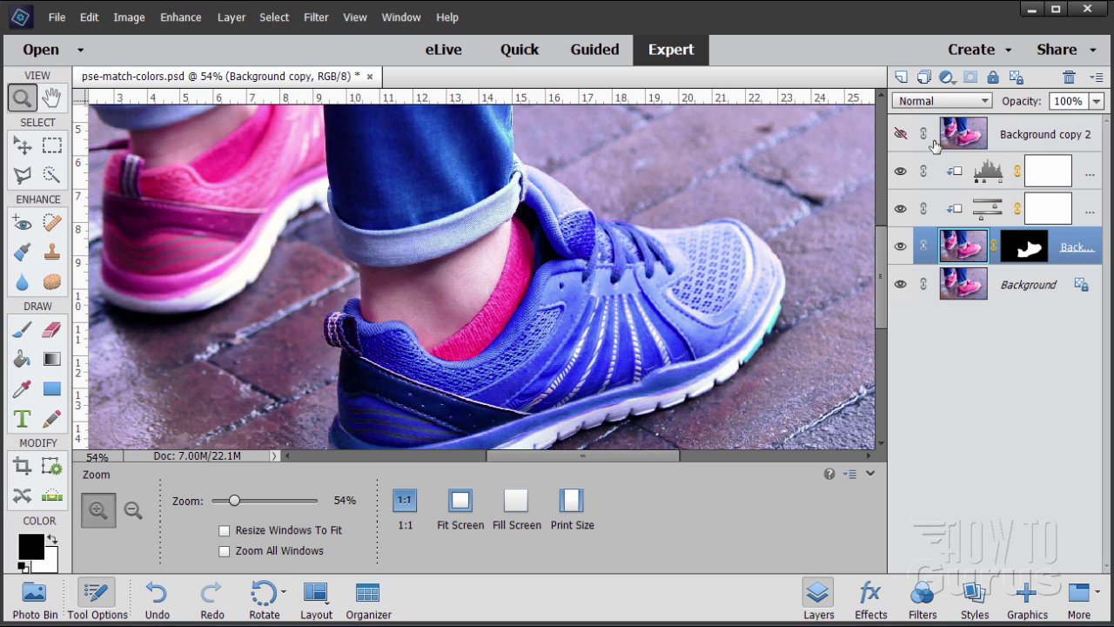
left_click(902, 135)
left_click(901, 135)
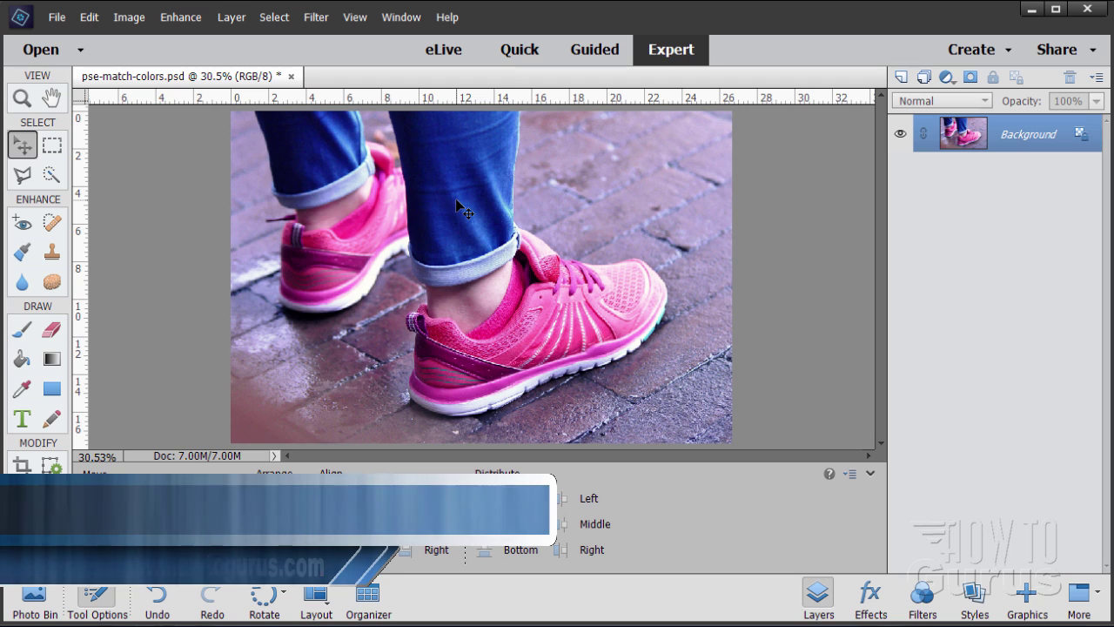
Use the Zoom tool to magnify the right pink shoe to 100%, centred on its heel.
left_click(22, 98)
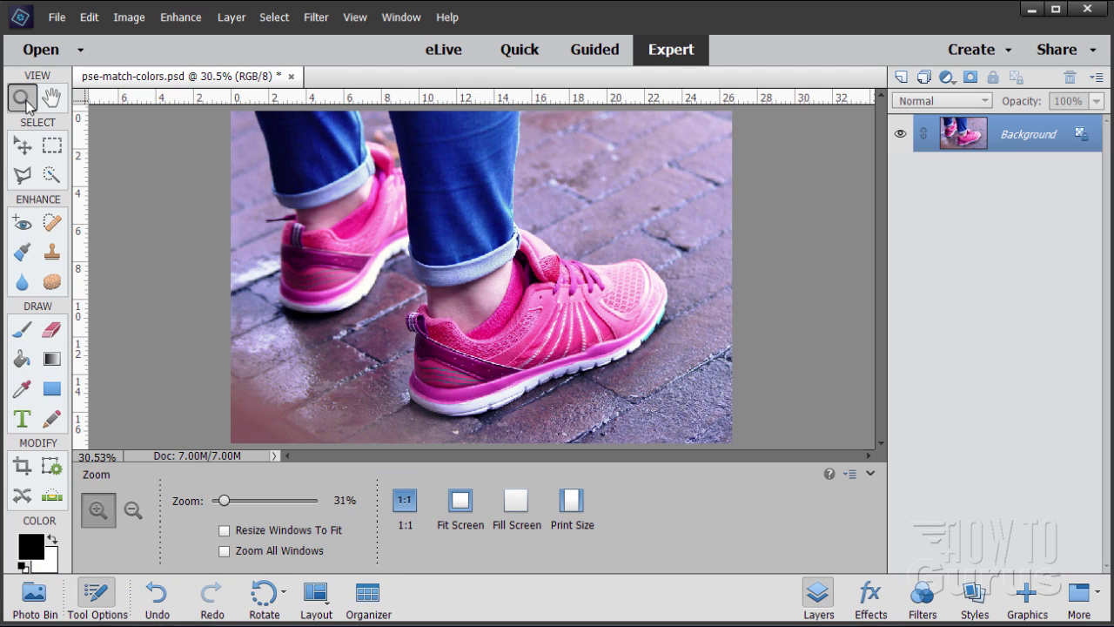
left_click(527, 338)
left_click(523, 348)
left_click(548, 289)
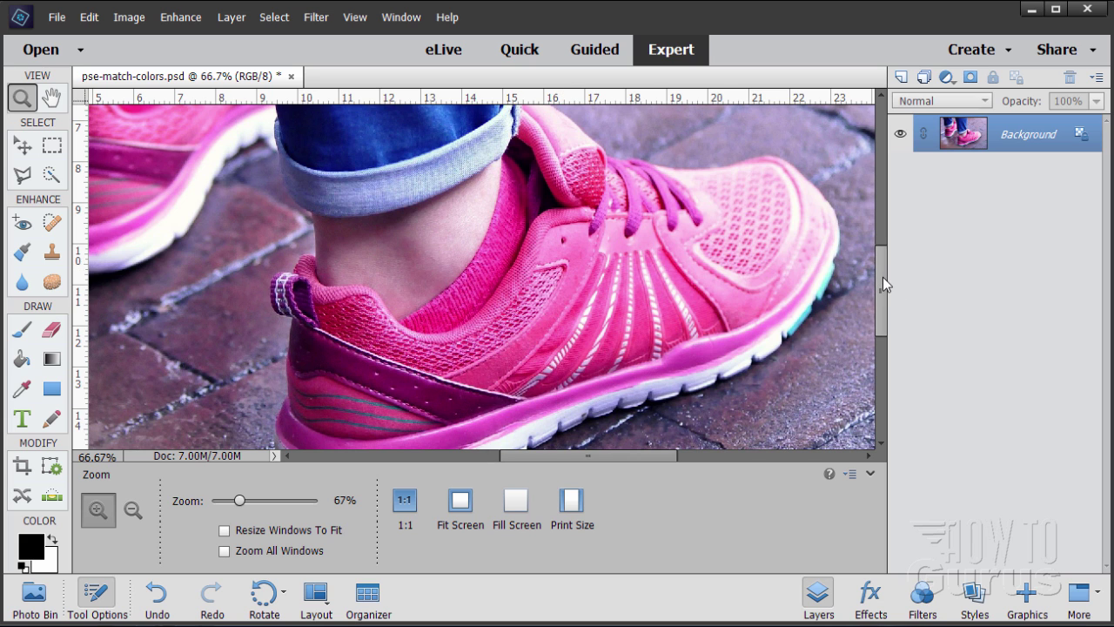
left_click_drag(881, 281, 871, 313)
left_click(379, 222)
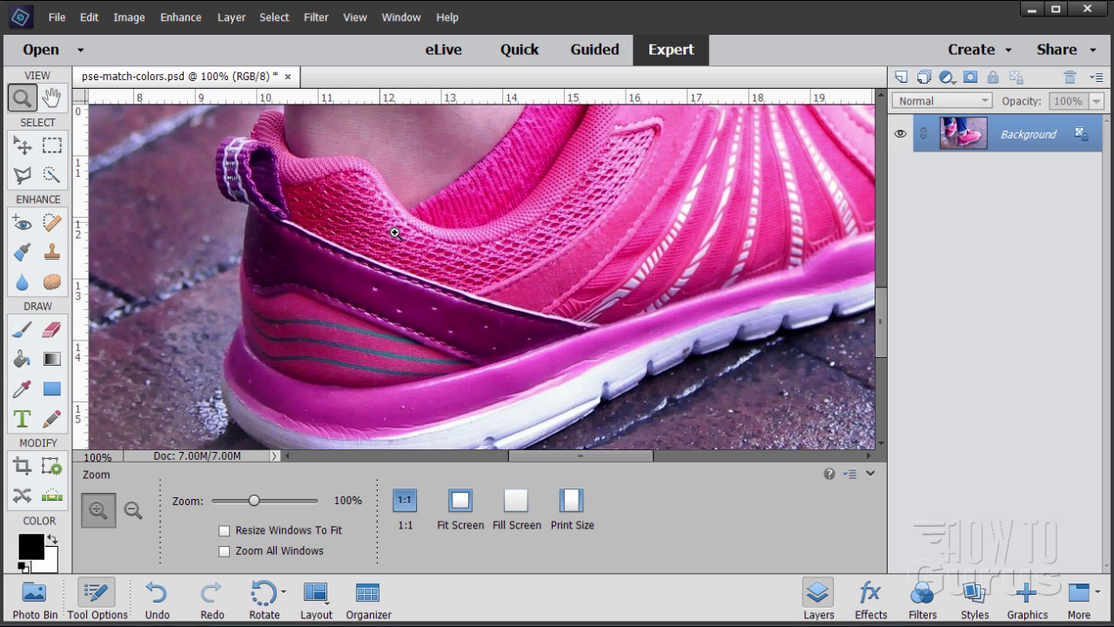
scroll(344, 247, "up", 1)
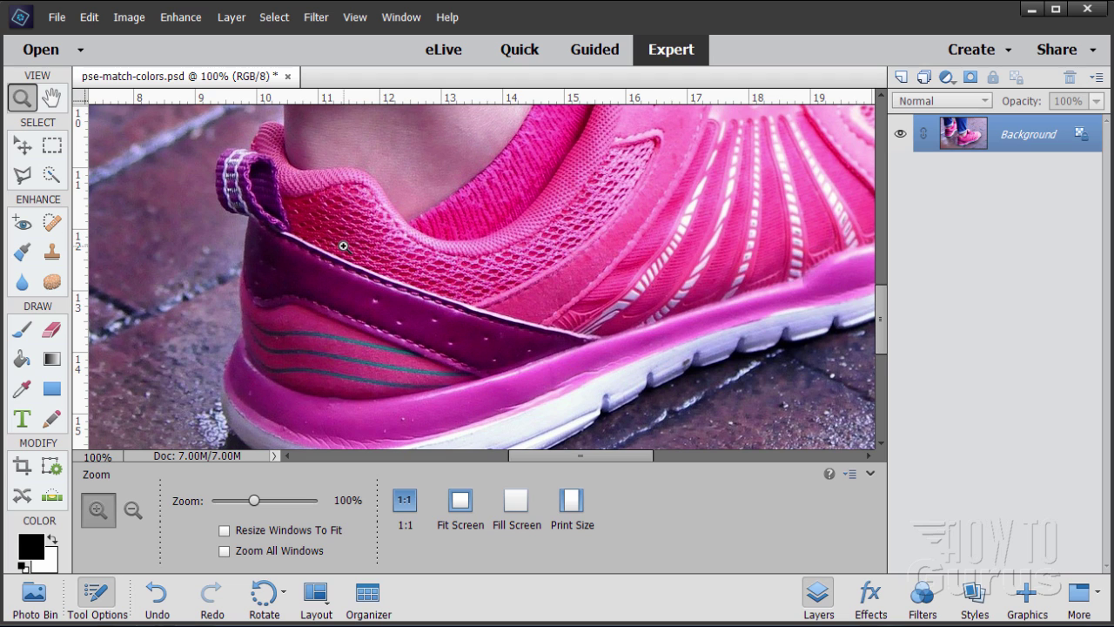
scroll(344, 246, "up", 2)
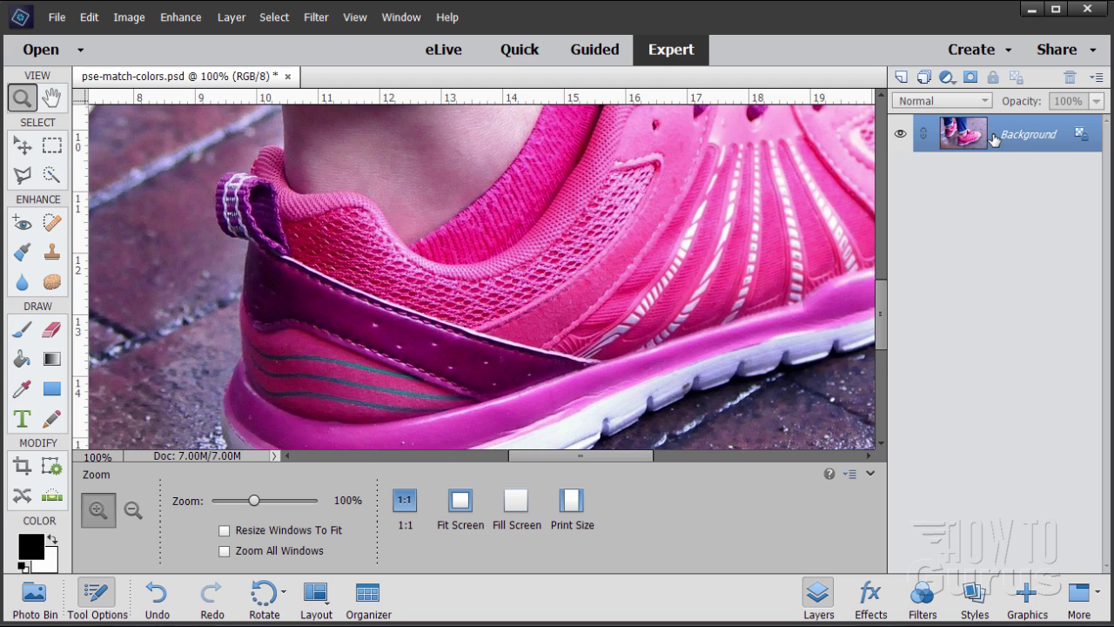
Duplicate Background into a Background copy layer and pick the Polygonal Lasso in New selection mode.
left_click_drag(1006, 135, 902, 77)
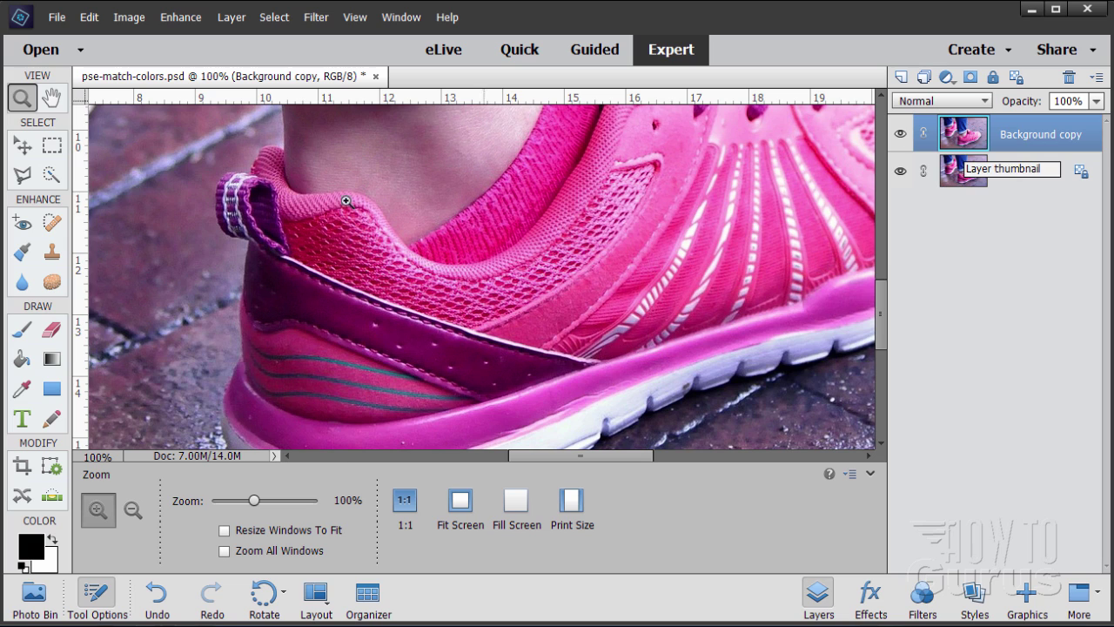
left_click(22, 175)
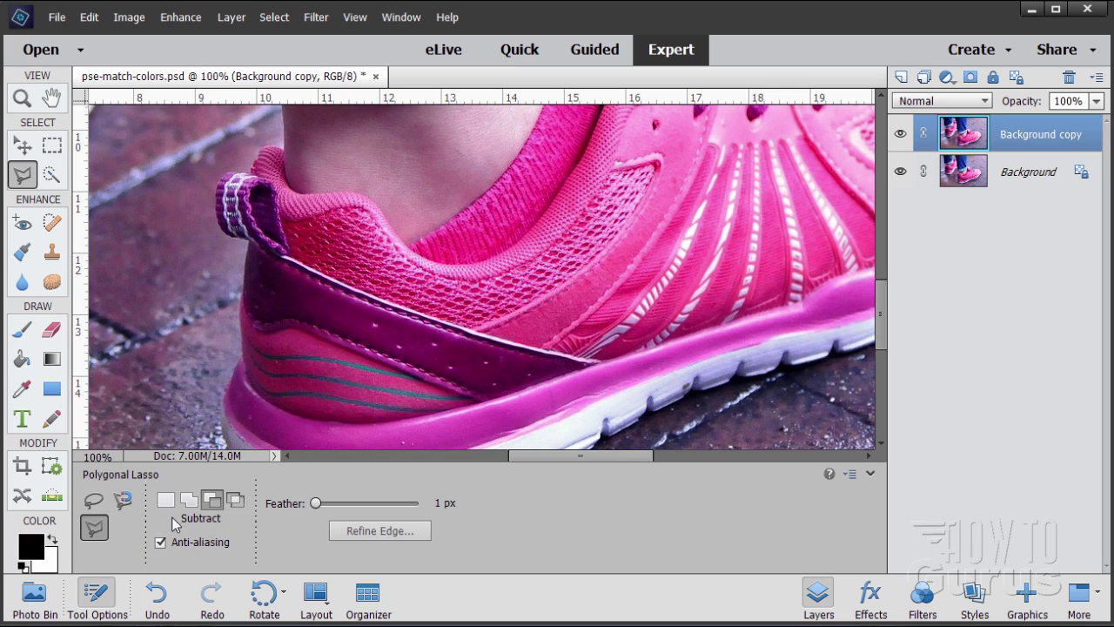
left_click(165, 500)
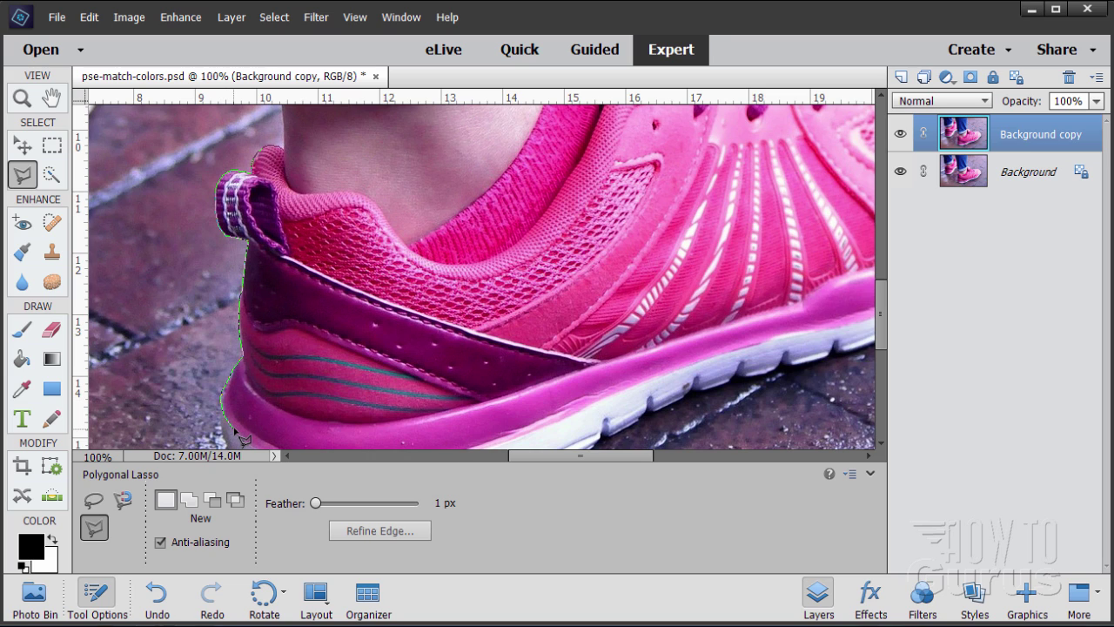
Trace the lasso outline around the back and along the bottom edge of the sole.
key("space")
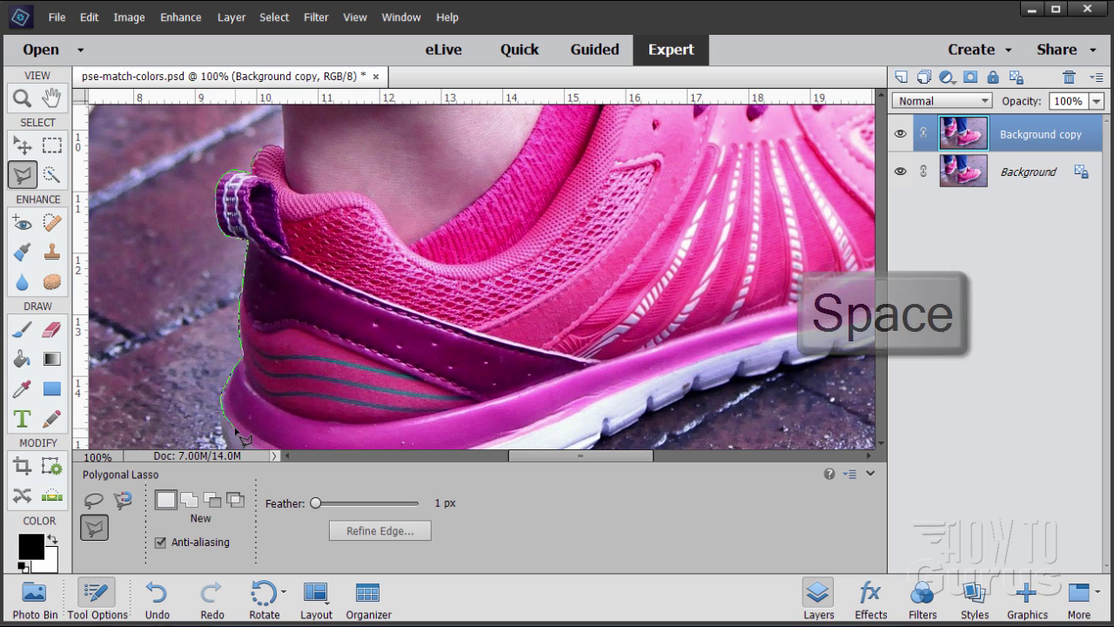
mouse_move(244, 437)
left_mouse_down()
mouse_move(207, 208)
mouse_move(205, 277)
left_mouse_up()
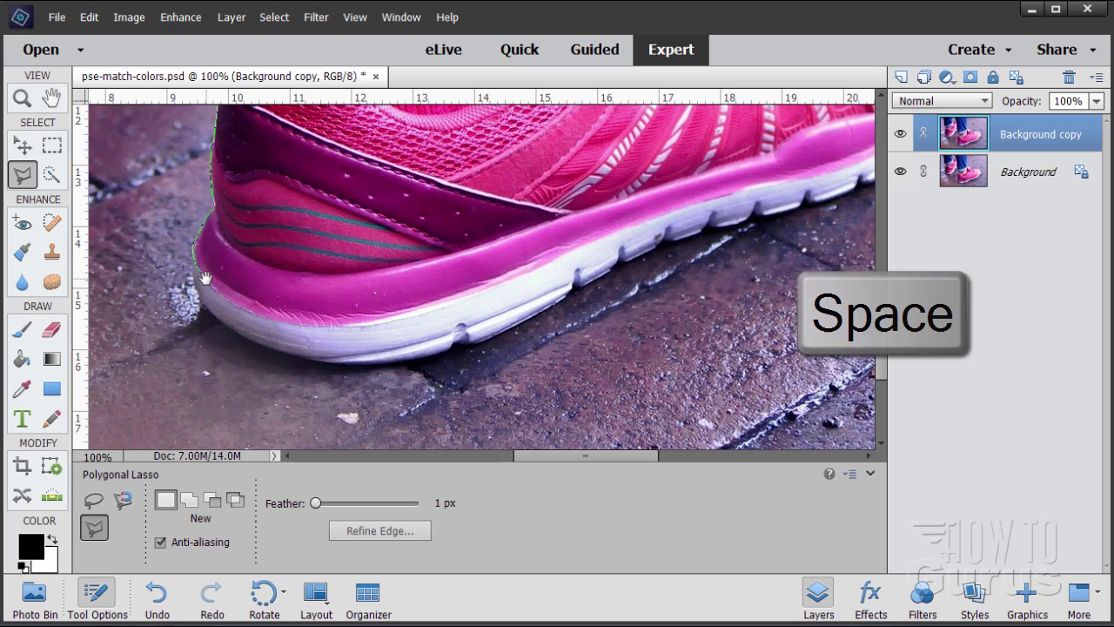
left_click(218, 297)
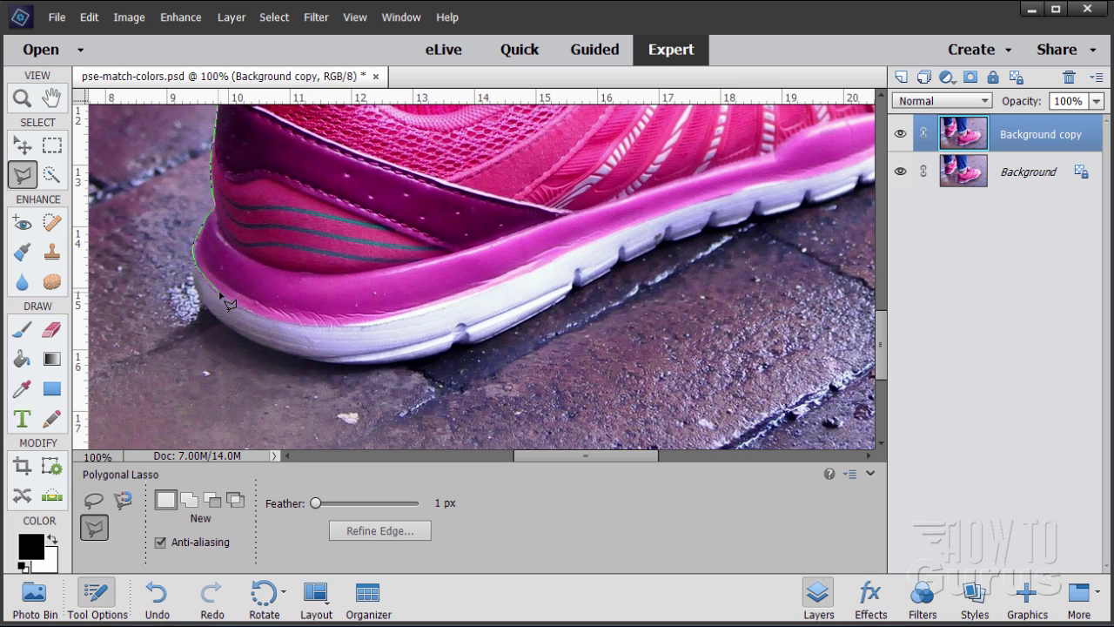
left_click(248, 311)
left_click(318, 326)
left_click(431, 314)
left_click(575, 254)
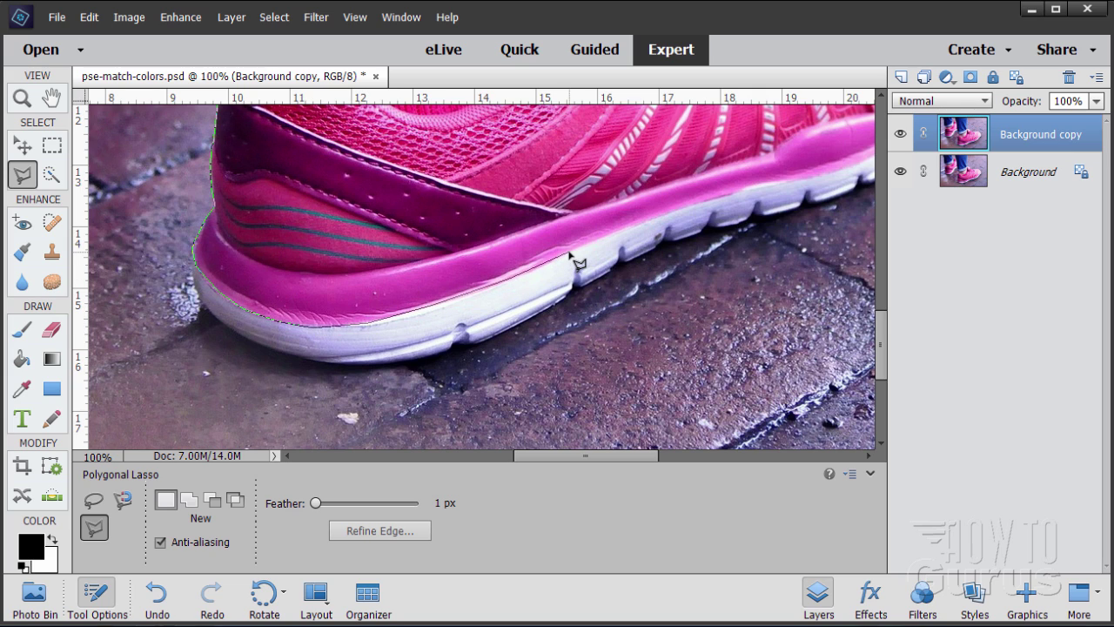
left_click(644, 226)
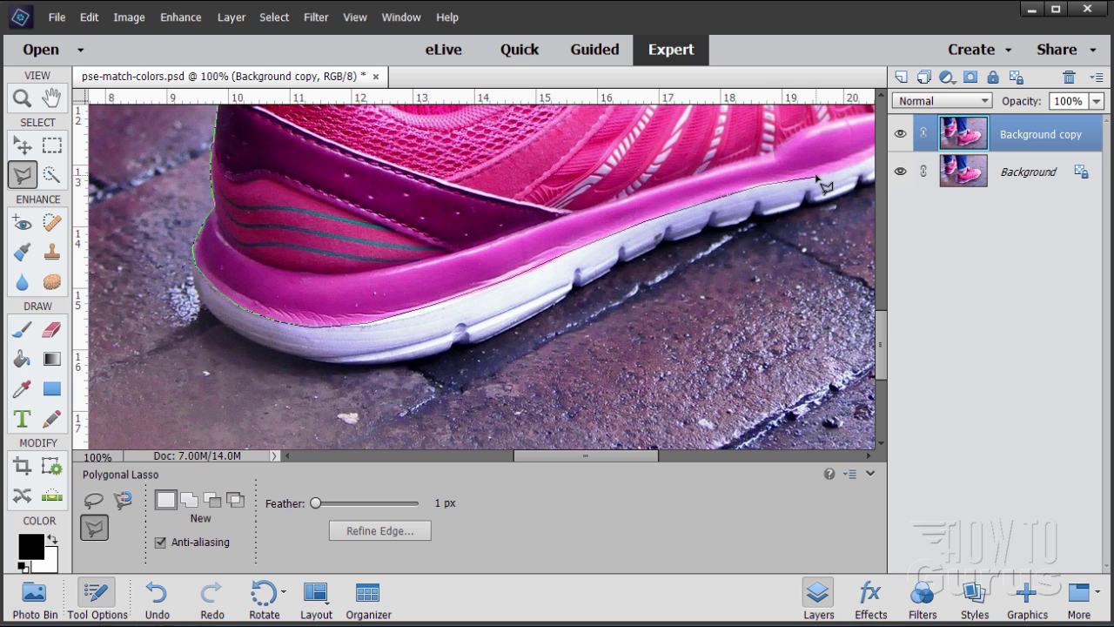
Continue the outline along the sole's front edge and around the toe.
mouse_move(822, 185)
left_mouse_down()
mouse_move(423, 304)
mouse_move(370, 341)
left_mouse_up()
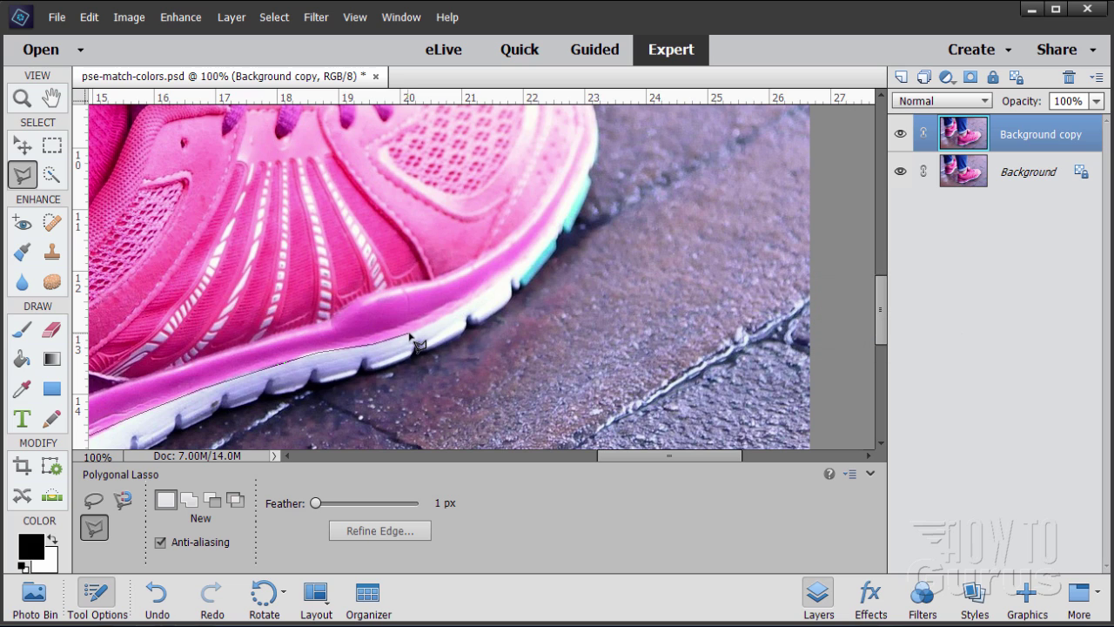
left_click(410, 338)
left_click(491, 296)
left_click(553, 223)
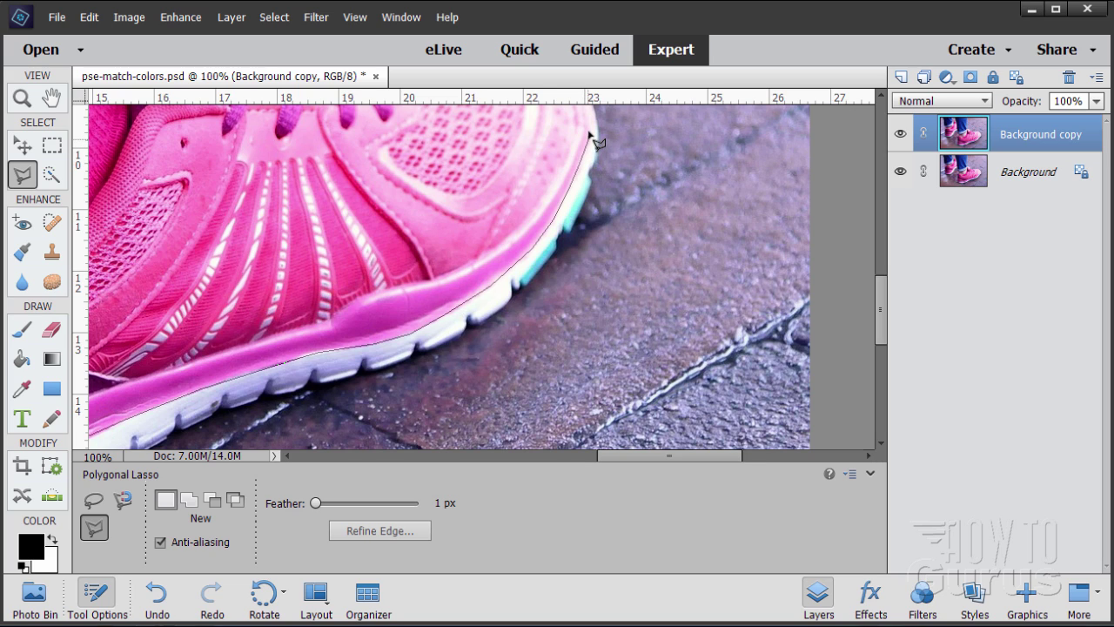
Trace the outline from the toe back along the shoe's top edge past the laces.
key("space")
mouse_move(589, 134)
left_mouse_down()
mouse_move(577, 187)
mouse_move(597, 372)
left_mouse_up()
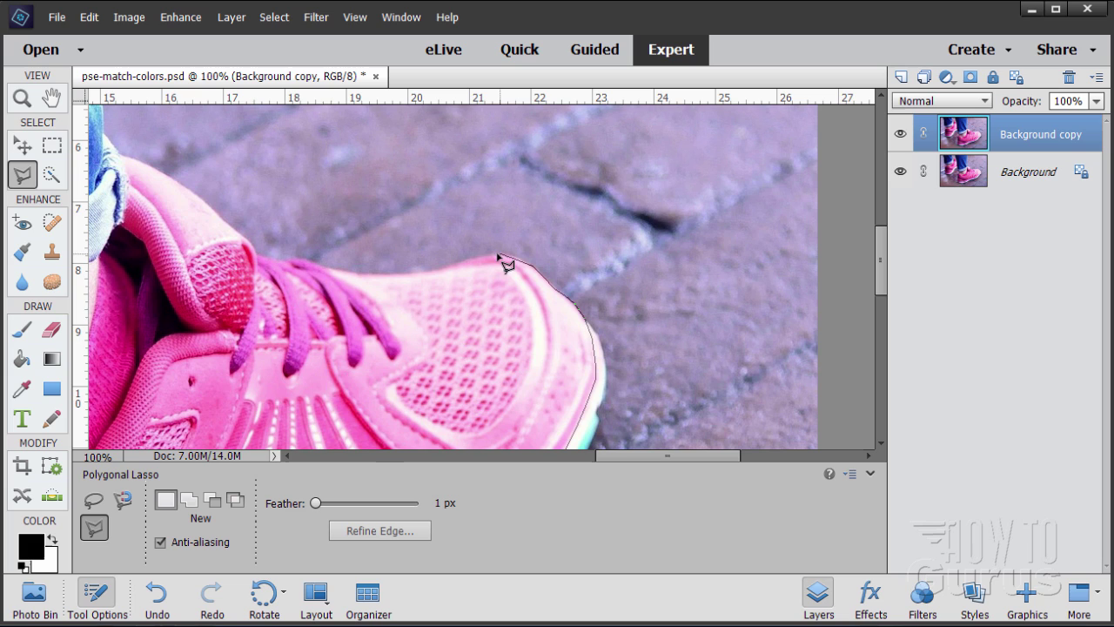
left_click(498, 256)
left_click(475, 259)
left_click(418, 272)
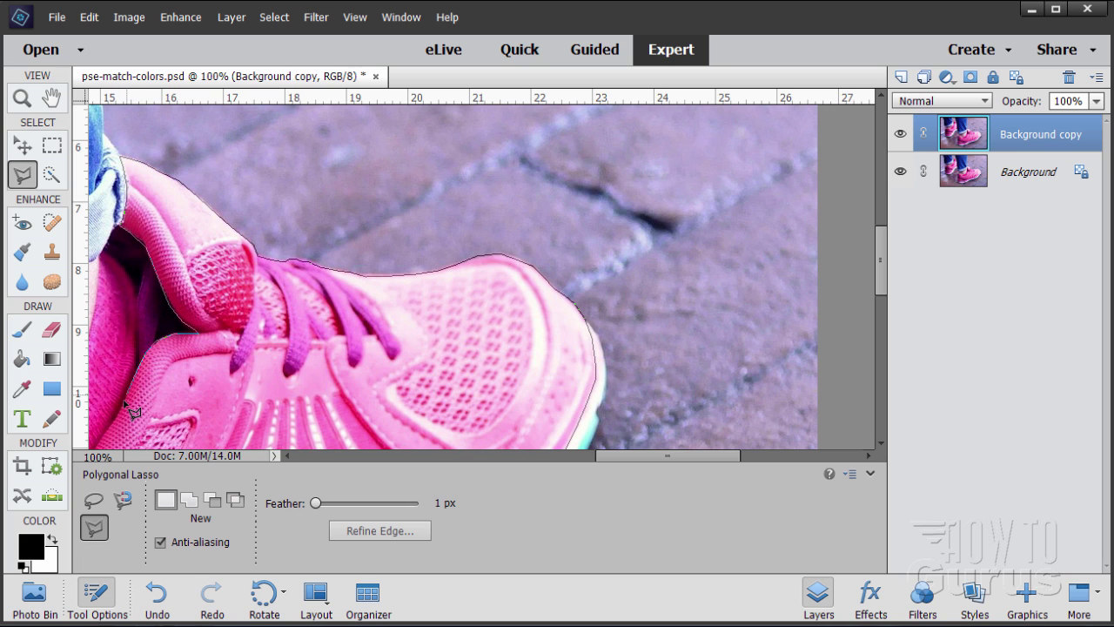
Bring the heel back into view and close the outline at its starting point.
key("space")
mouse_move(130, 409)
left_mouse_down()
mouse_move(381, 226)
mouse_move(534, 212)
left_mouse_up()
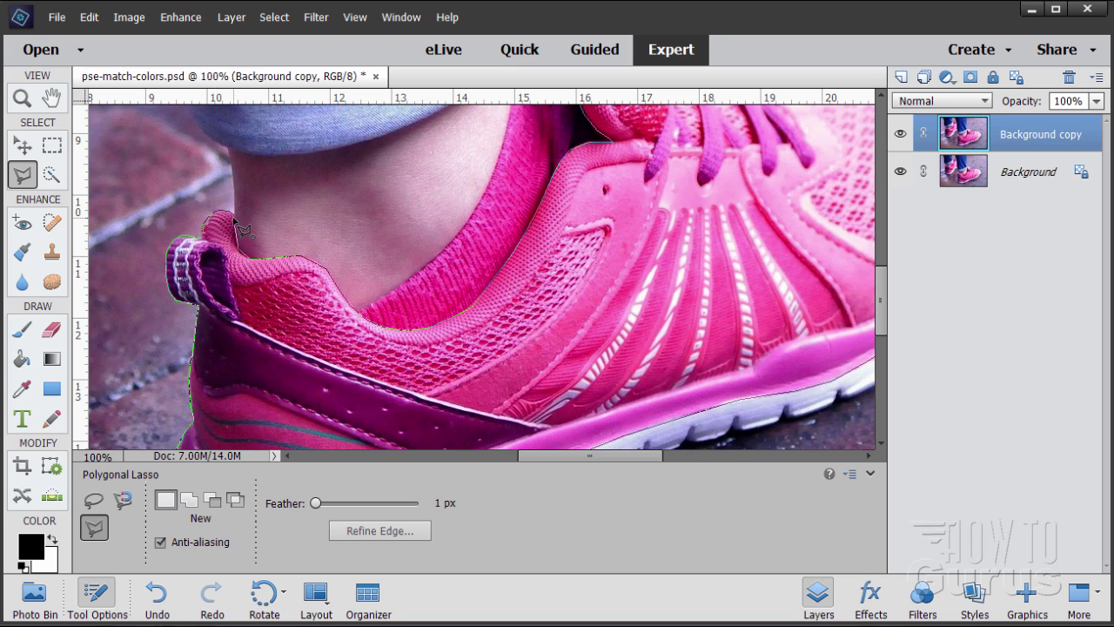
left_click(235, 219)
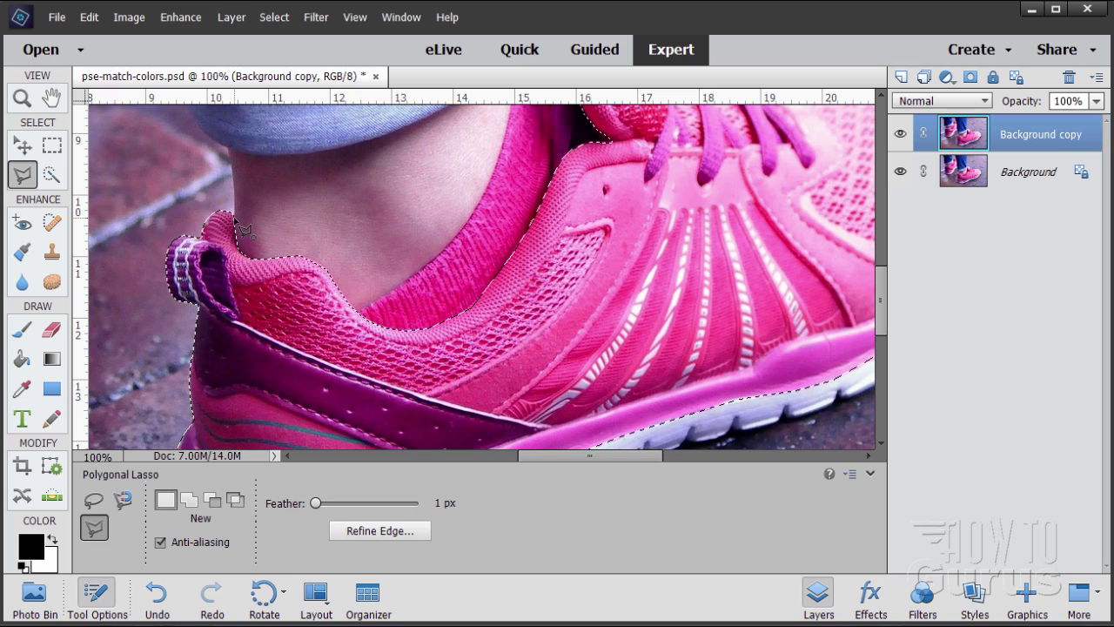
left_click(971, 78)
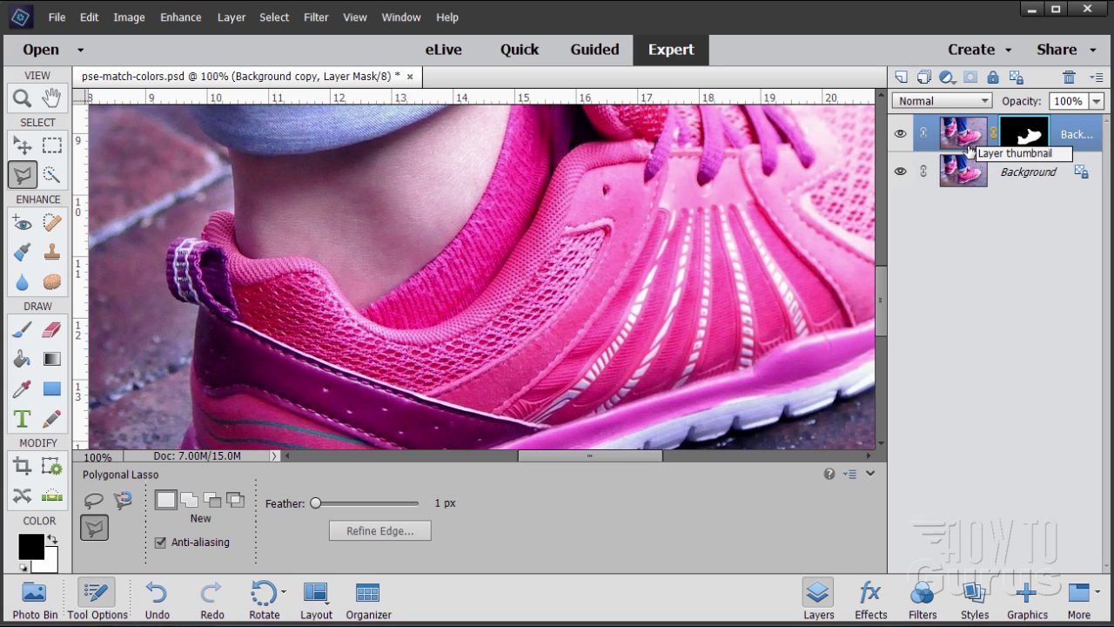
left_click(903, 173)
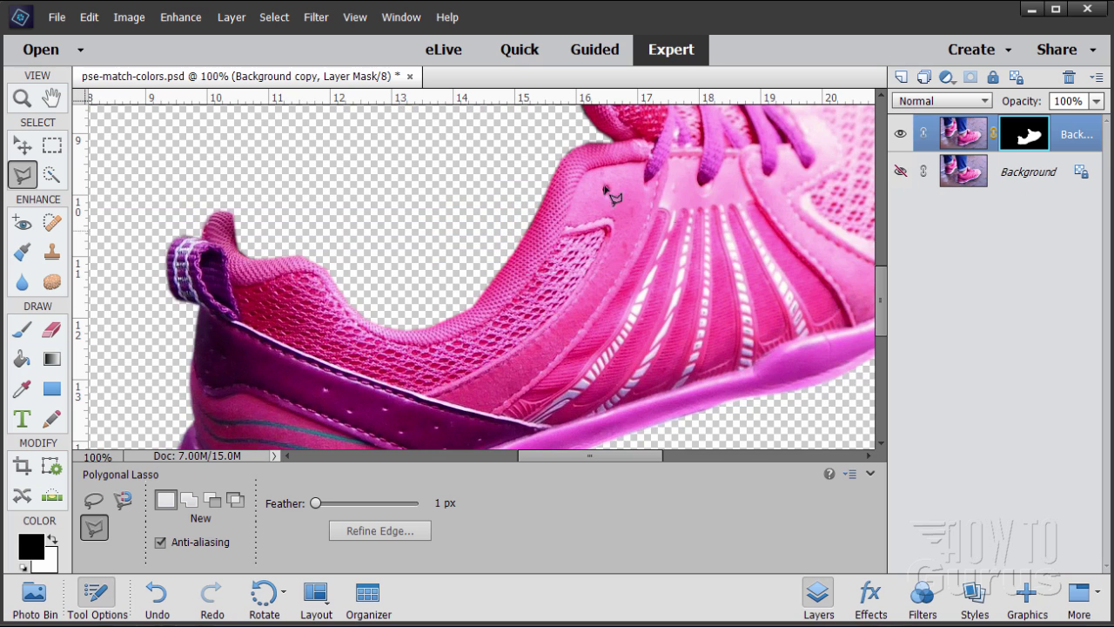
left_click(903, 174)
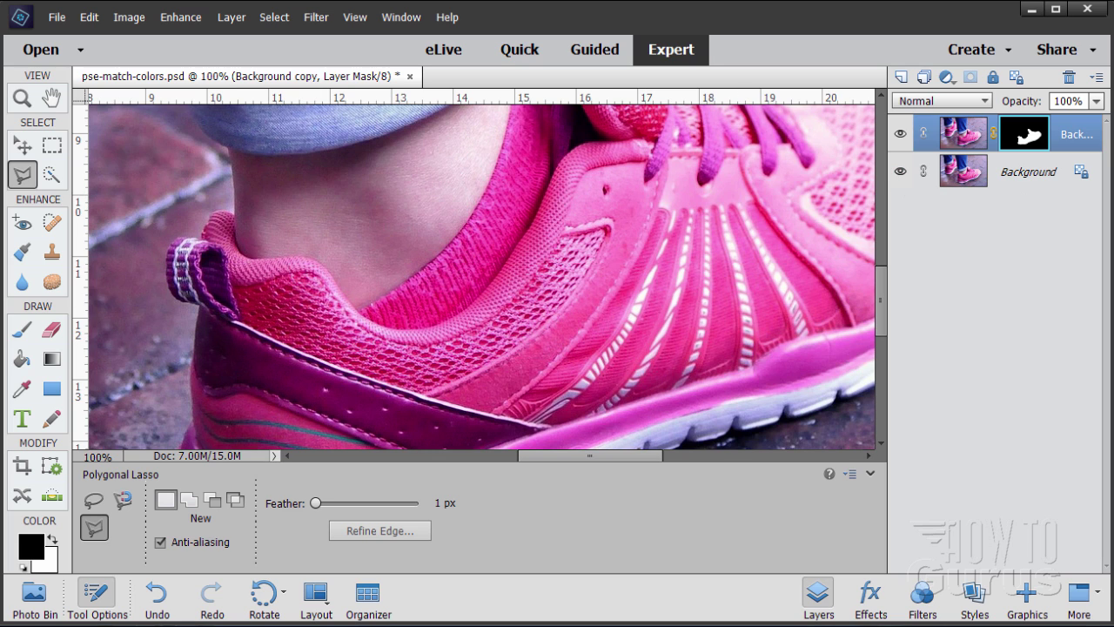
left_click(22, 102)
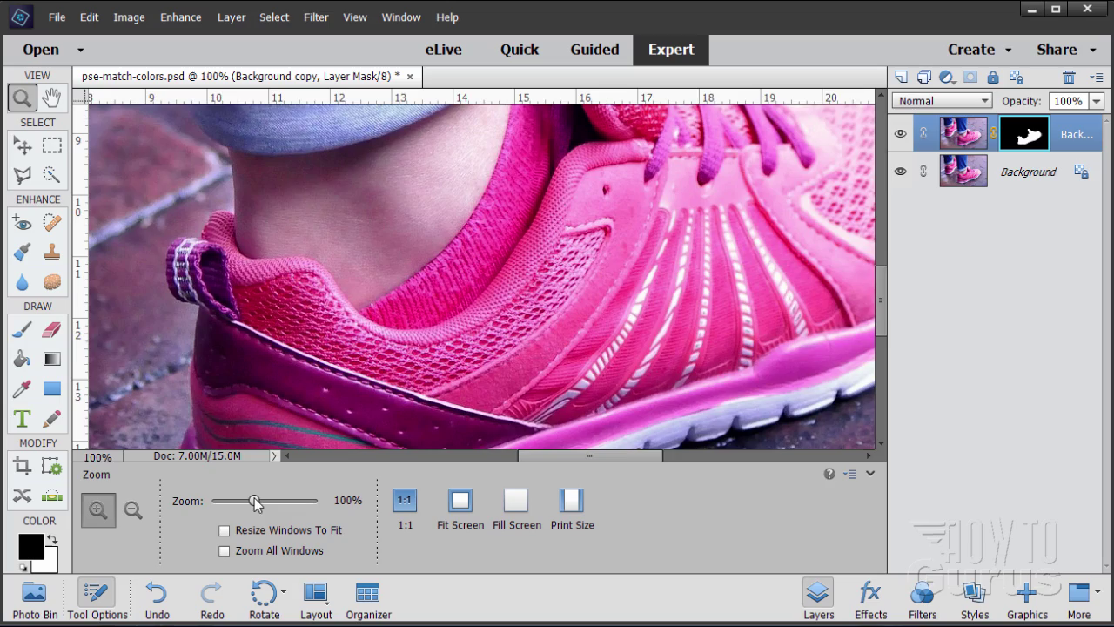
left_click_drag(260, 503, 235, 509)
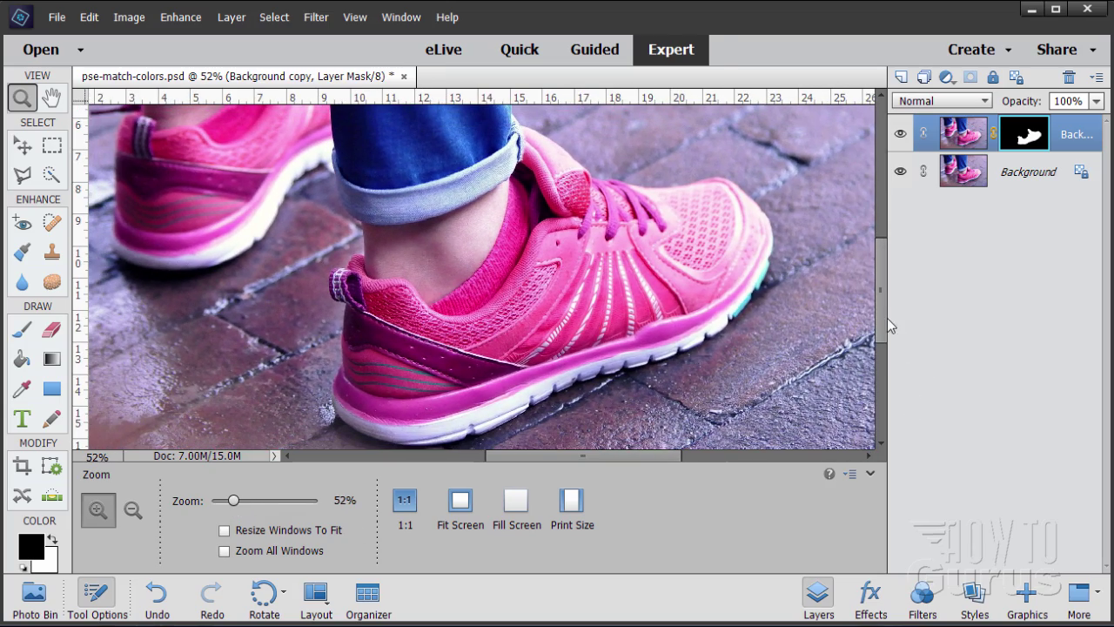
scroll(880, 319, "down", 1)
left_click(901, 171)
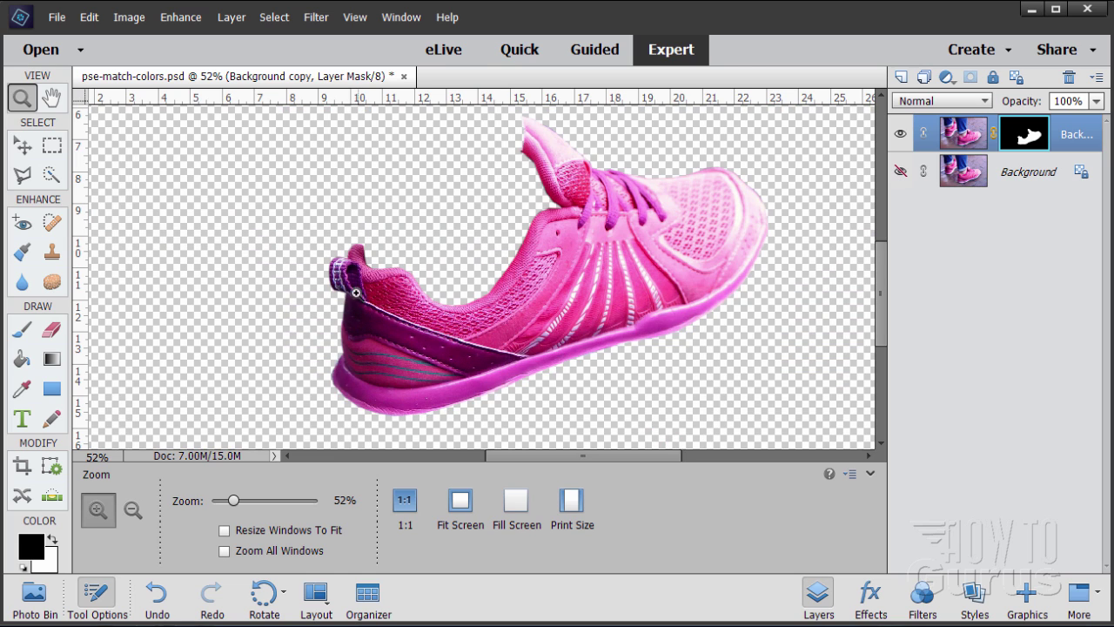
left_click(901, 171)
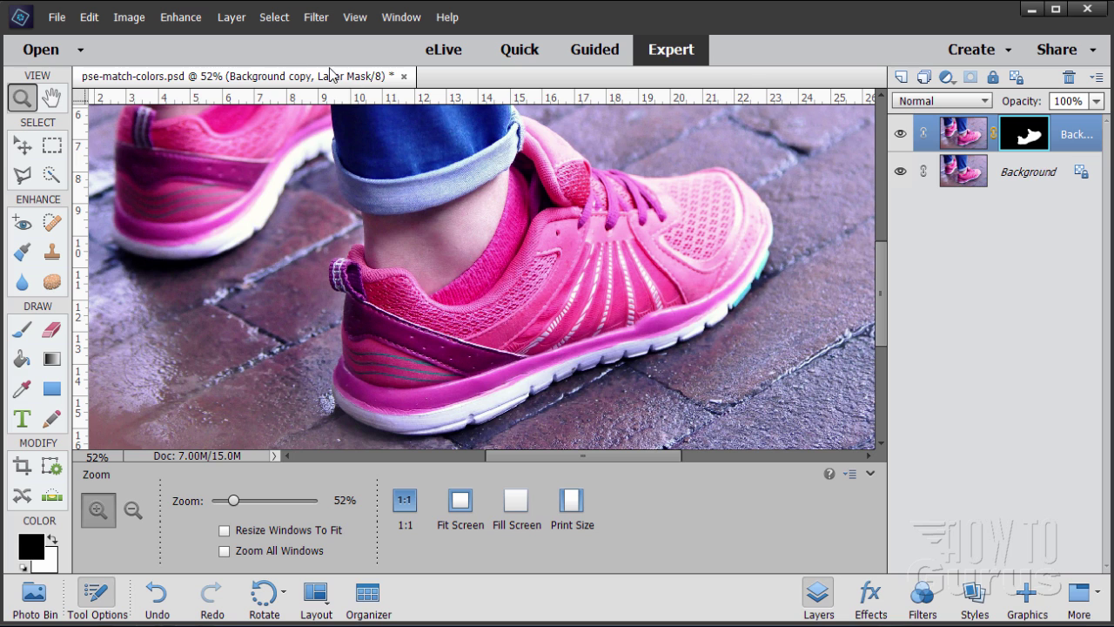
Add a Hue/Saturation adjustment layer with Use Previous Layer to Create Clipping Mask ticked.
left_click(232, 16)
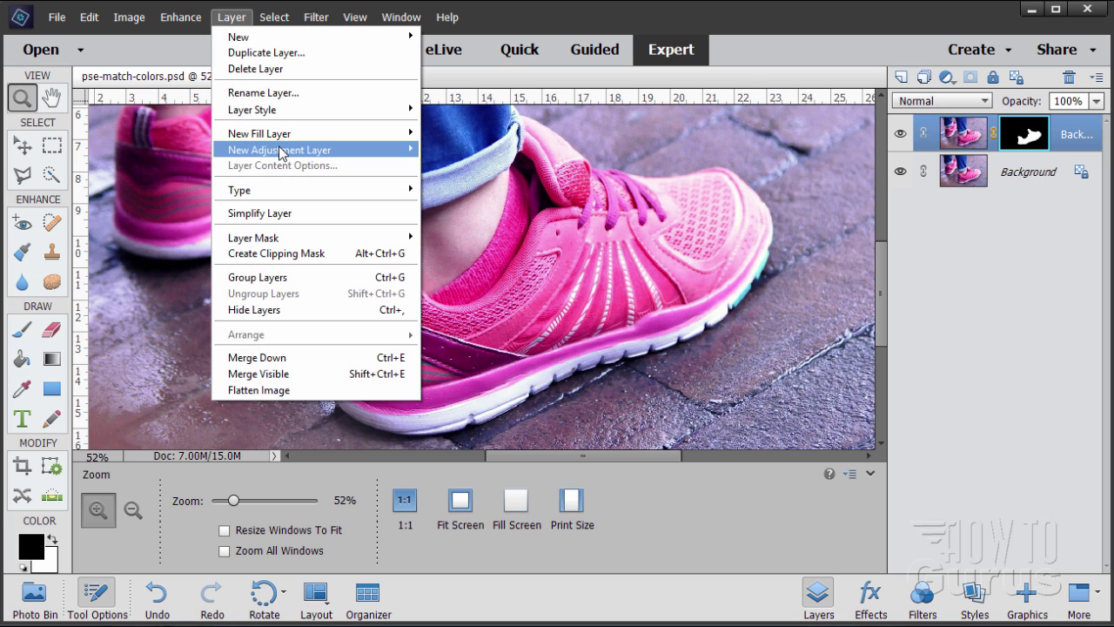
mouse_move(280, 151)
left_click(470, 189)
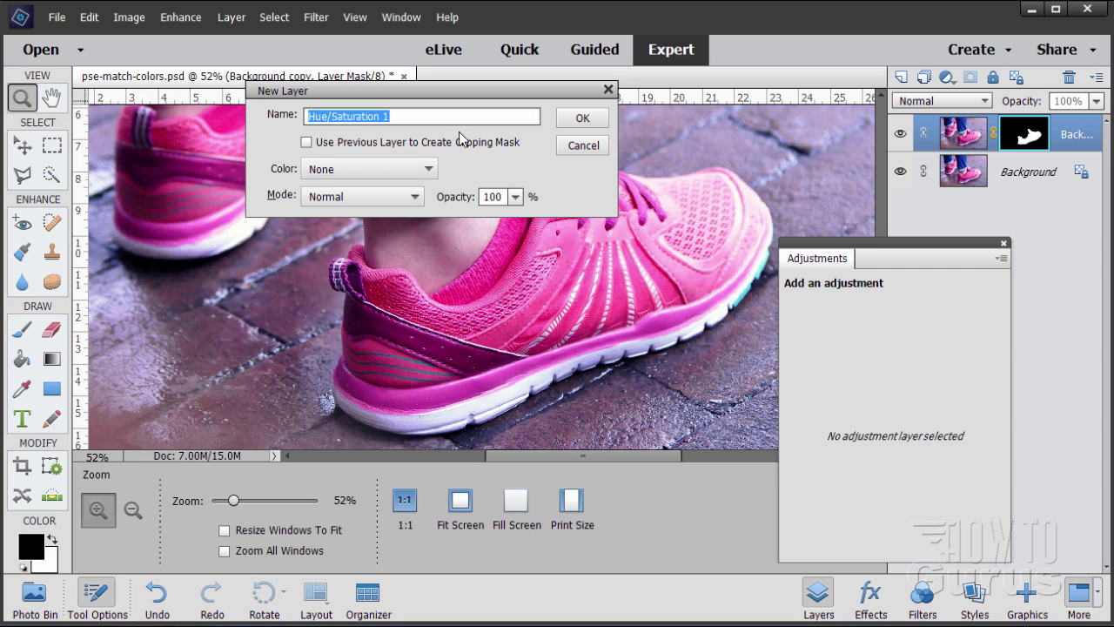
left_click(309, 146)
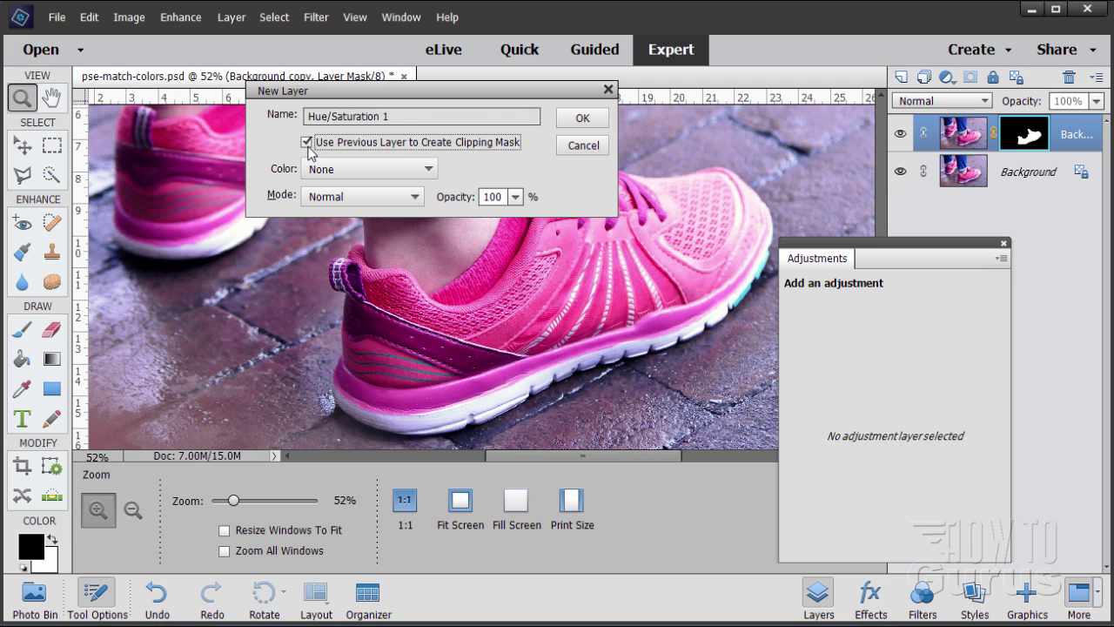
left_click(583, 119)
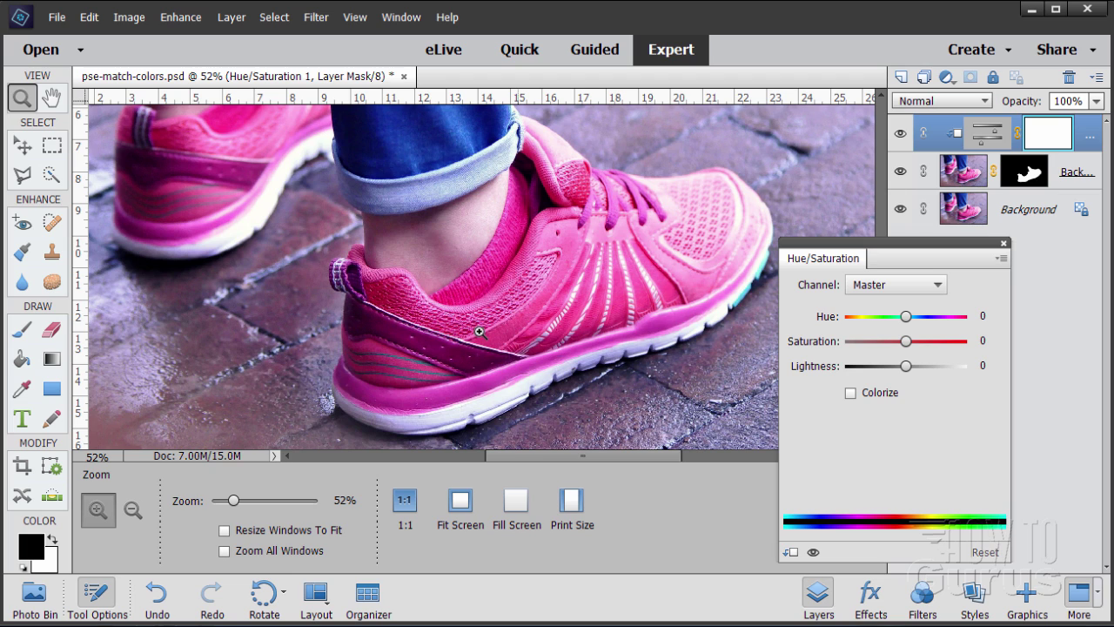
left_click_drag(923, 249, 829, 240)
left_click(795, 377)
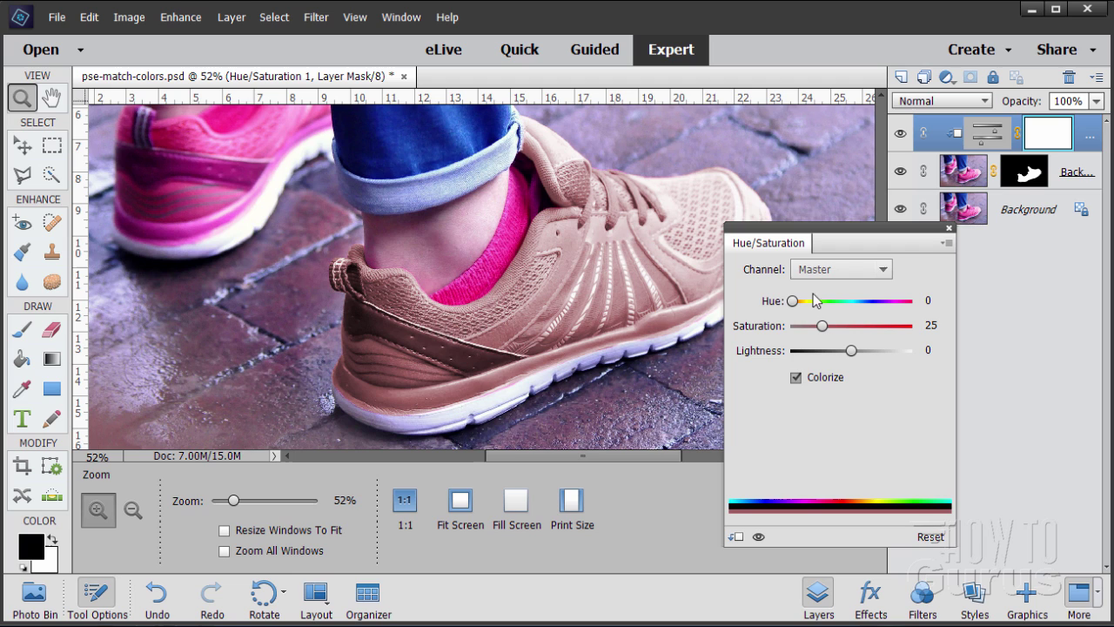
left_click(797, 380)
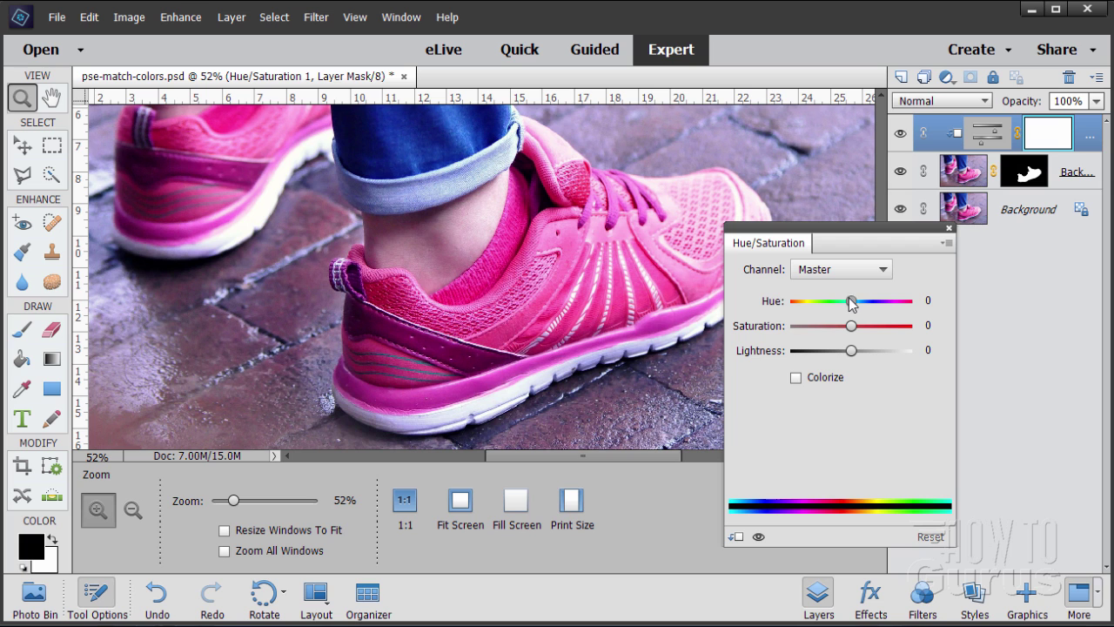
Preview a purple hue shift on the shoe, then reset Hue to 0 and show the Channel list.
left_click_drag(852, 303, 817, 306)
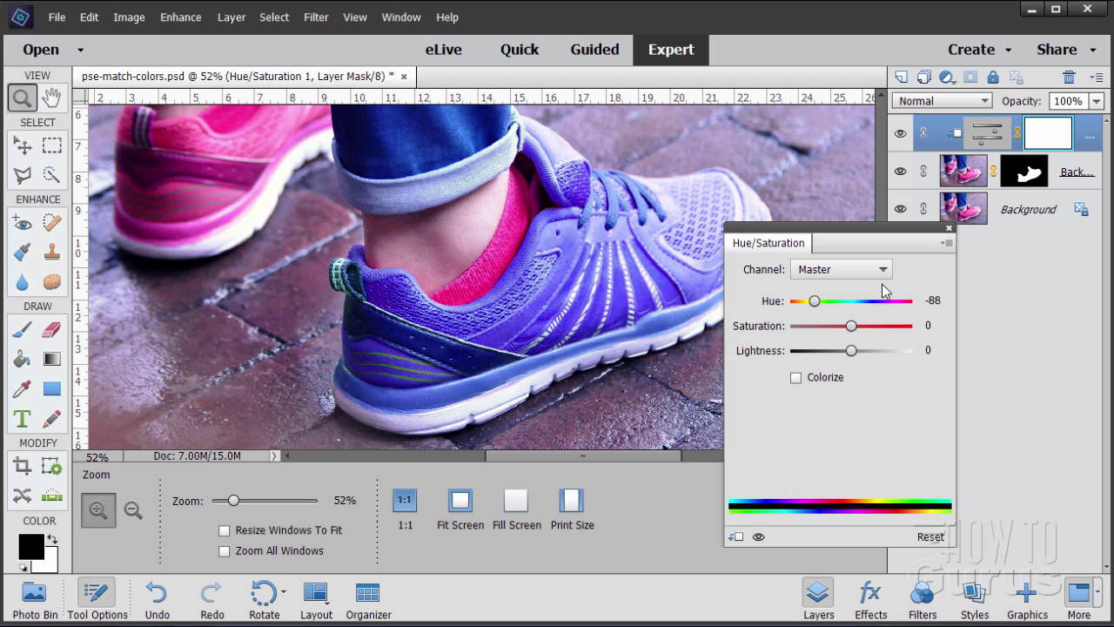
left_click(933, 301)
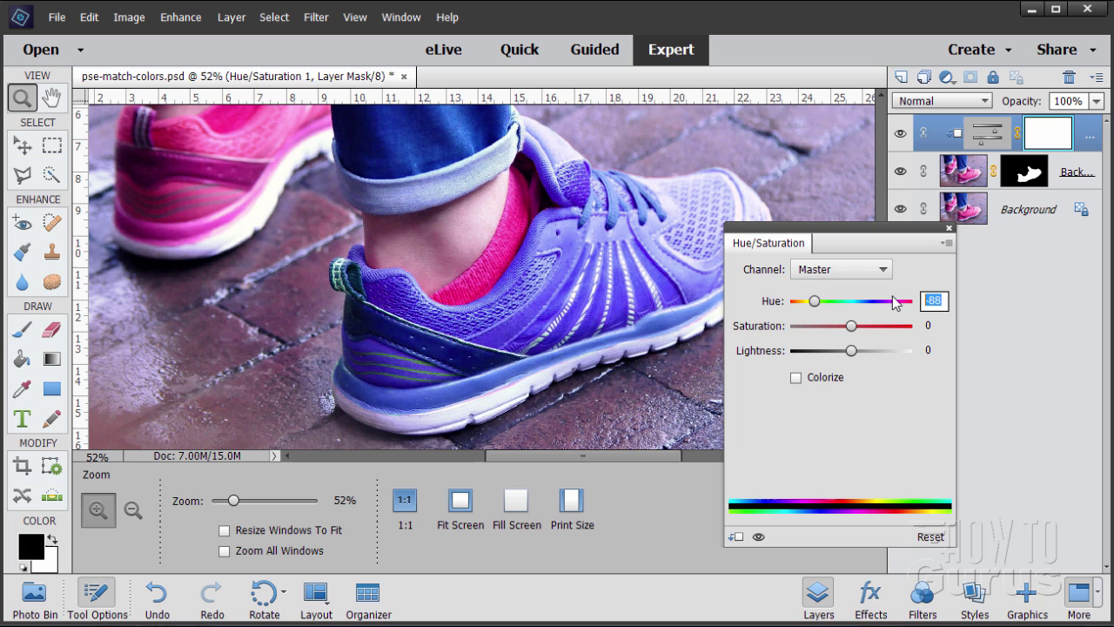
type("0")
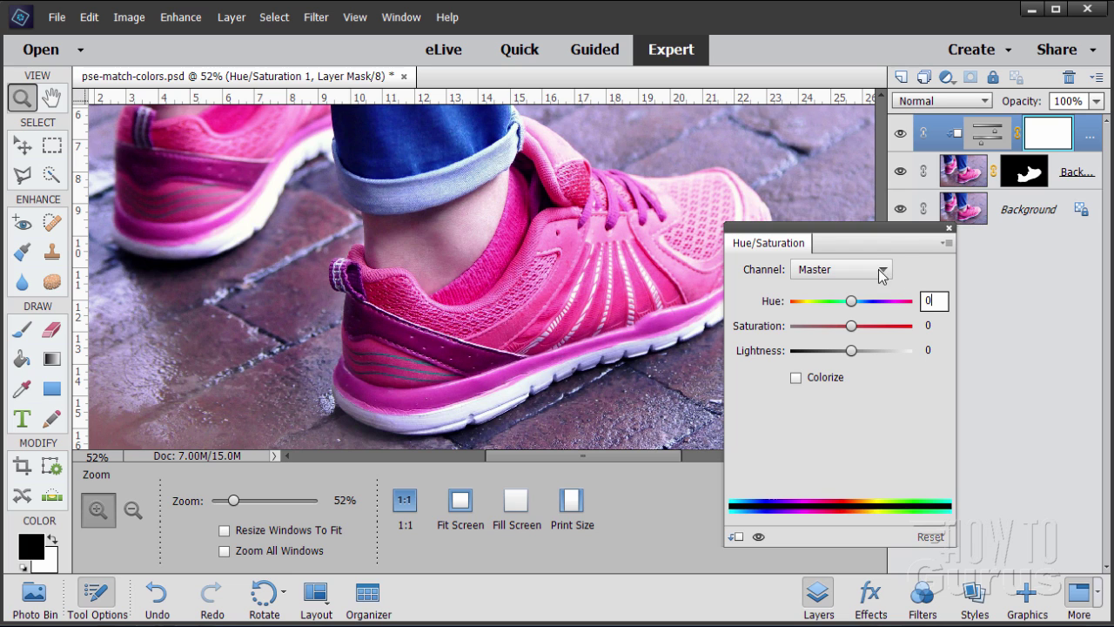
left_click_drag(864, 241, 930, 243)
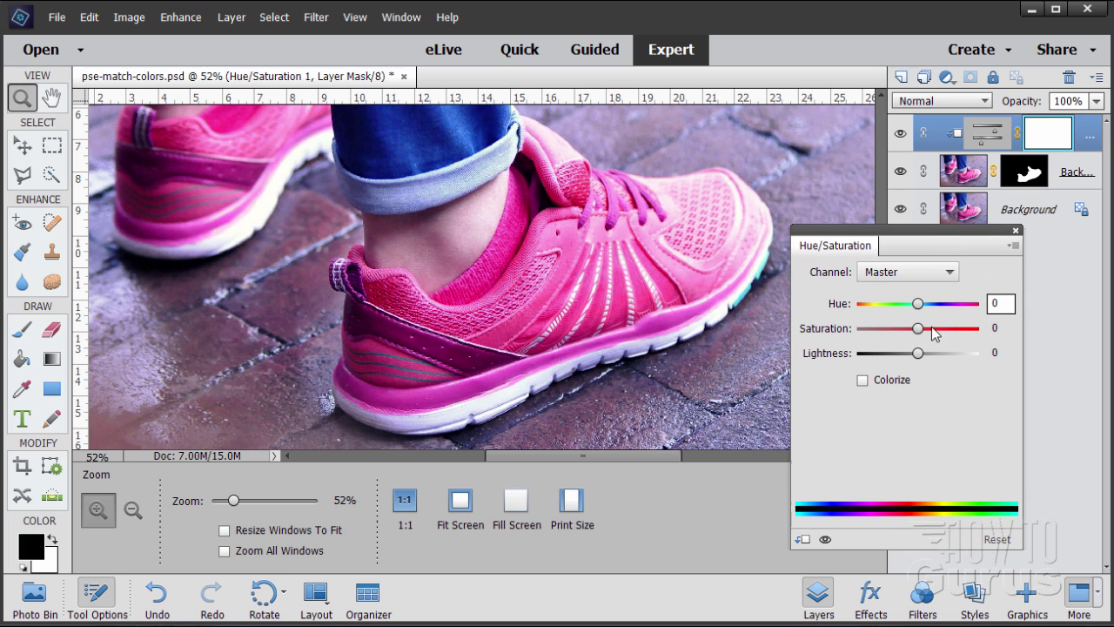
left_click(884, 277)
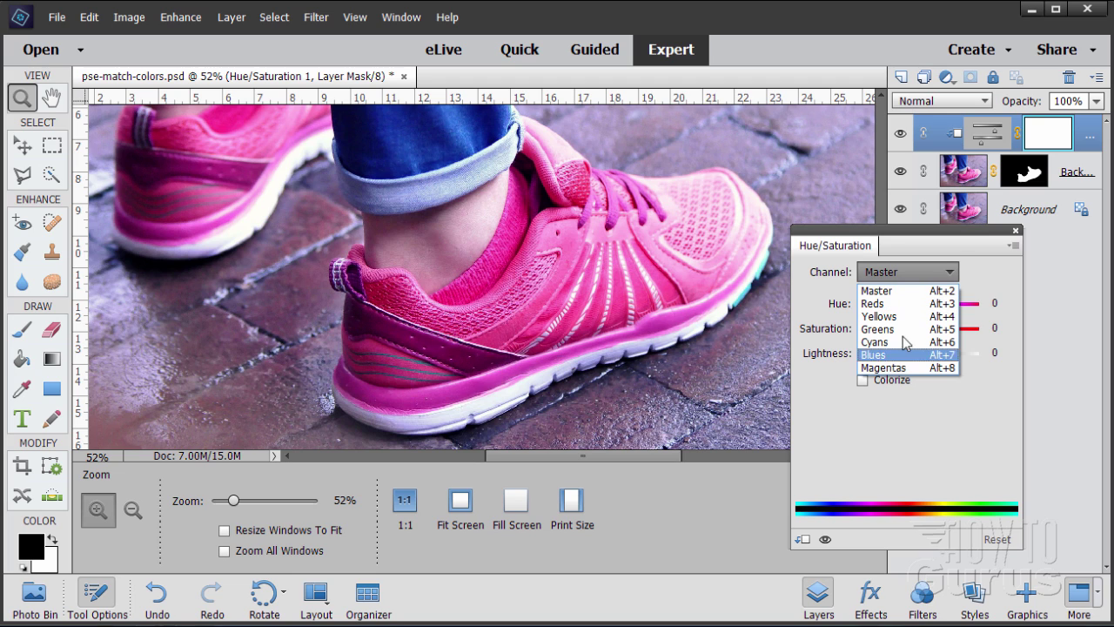
Target the Reds channel and eyedropper-sample the shoe's pink, setting the range to 287°/317° and 347°/17°.
left_click(895, 306)
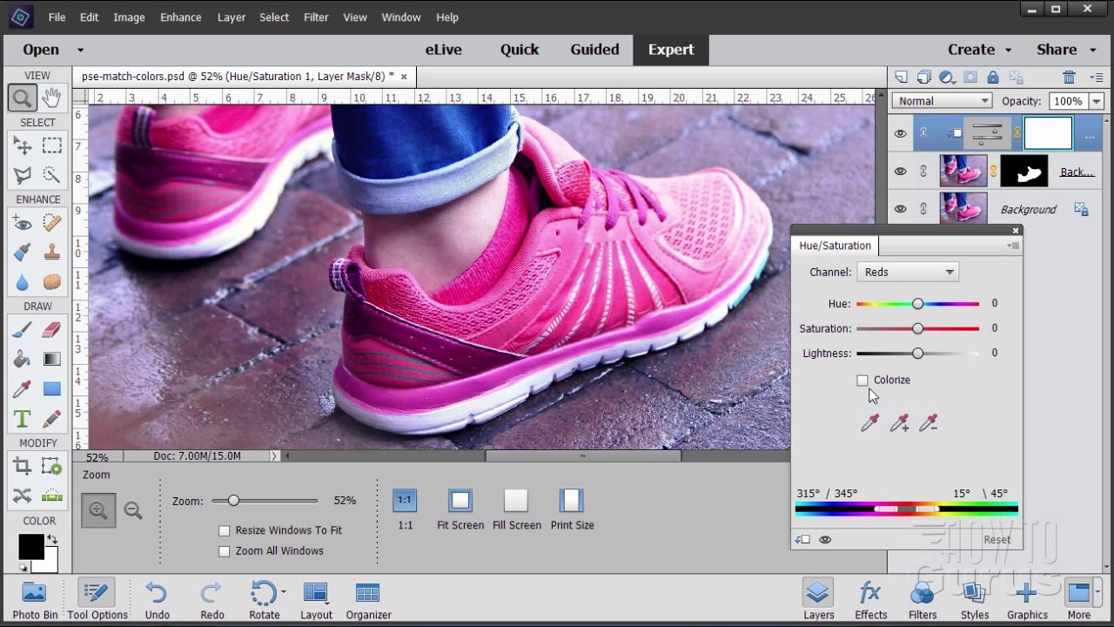
left_click(913, 272)
left_click(905, 288)
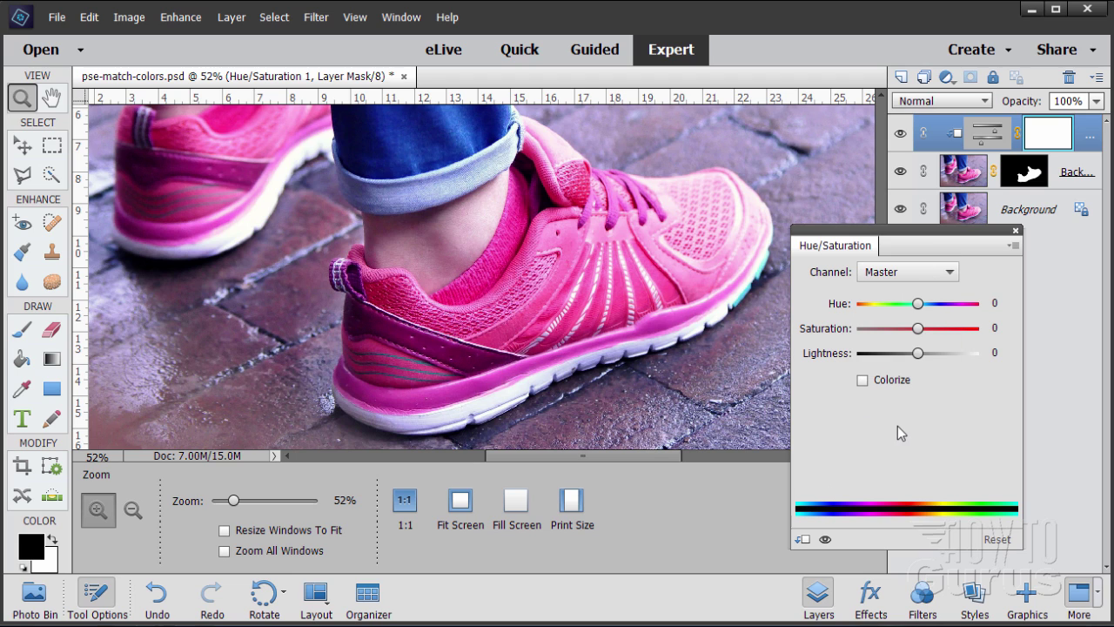
left_click(921, 270)
left_click(899, 304)
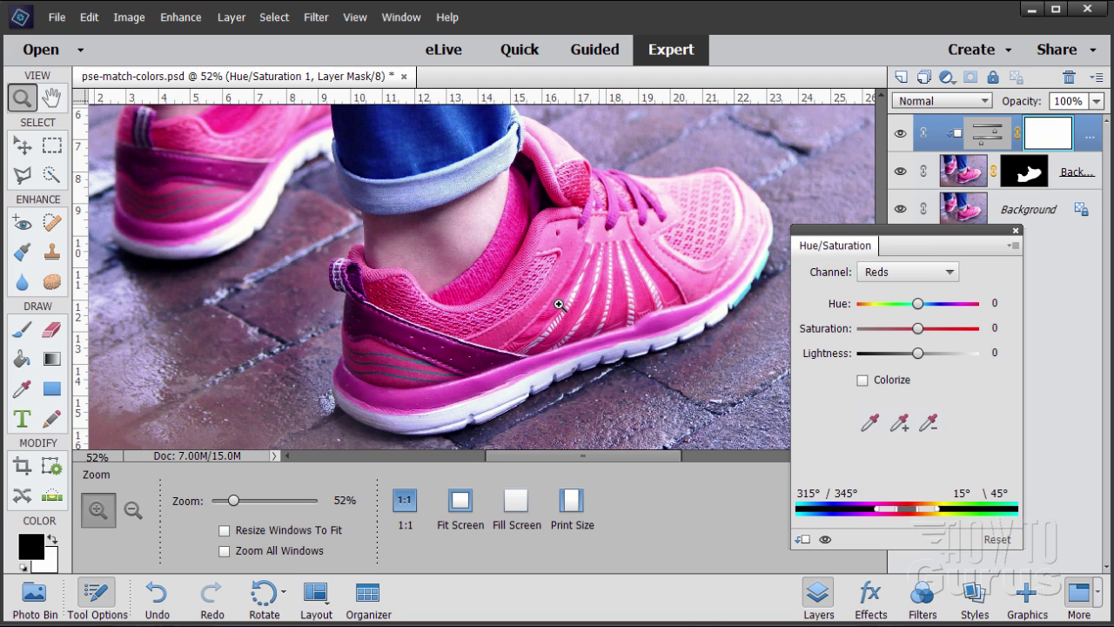
left_click(871, 424)
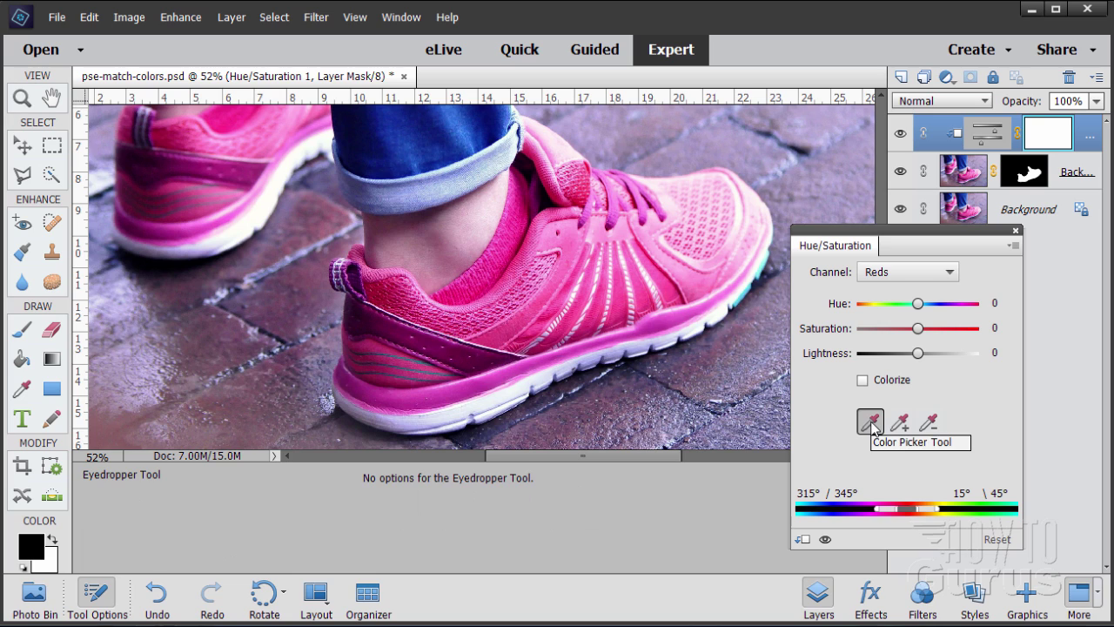
left_click(618, 300)
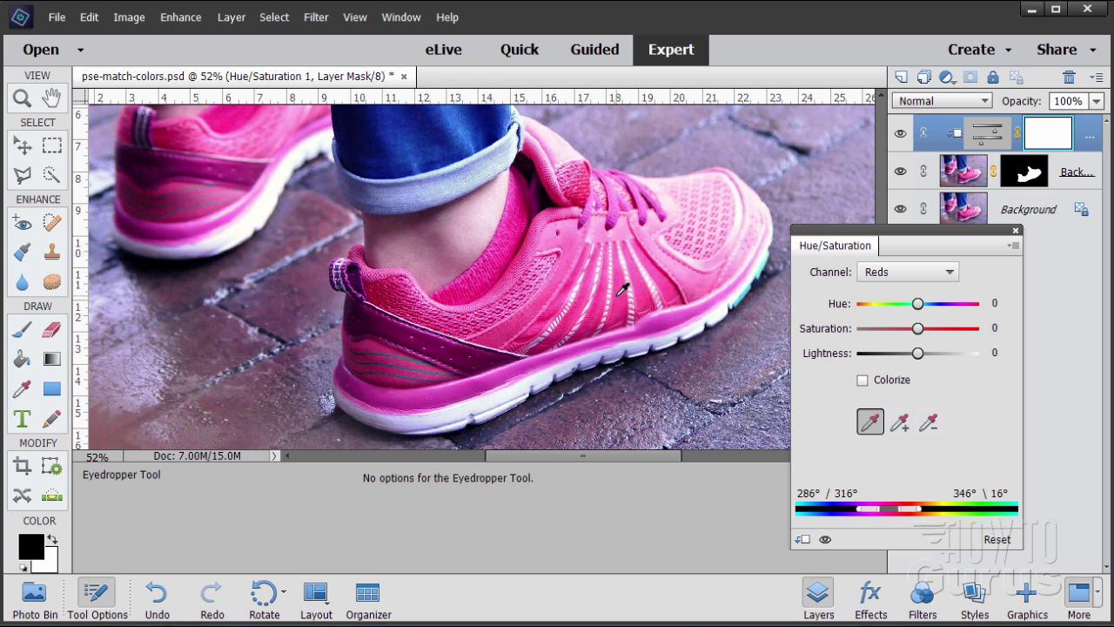
left_click(623, 289)
Shift the Reds hue to about -91 and saturation to +9, turning the shoe blue-violet.
left_click_drag(919, 309, 882, 303)
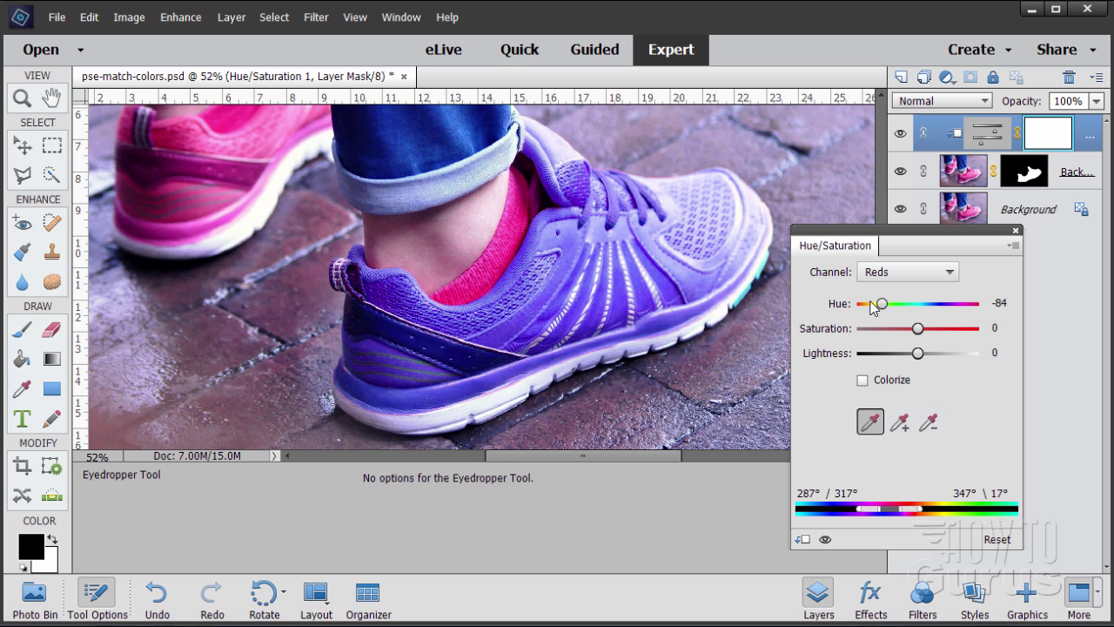
mouse_move(882, 305)
left_mouse_down()
mouse_move(925, 304)
mouse_move(879, 305)
left_mouse_up()
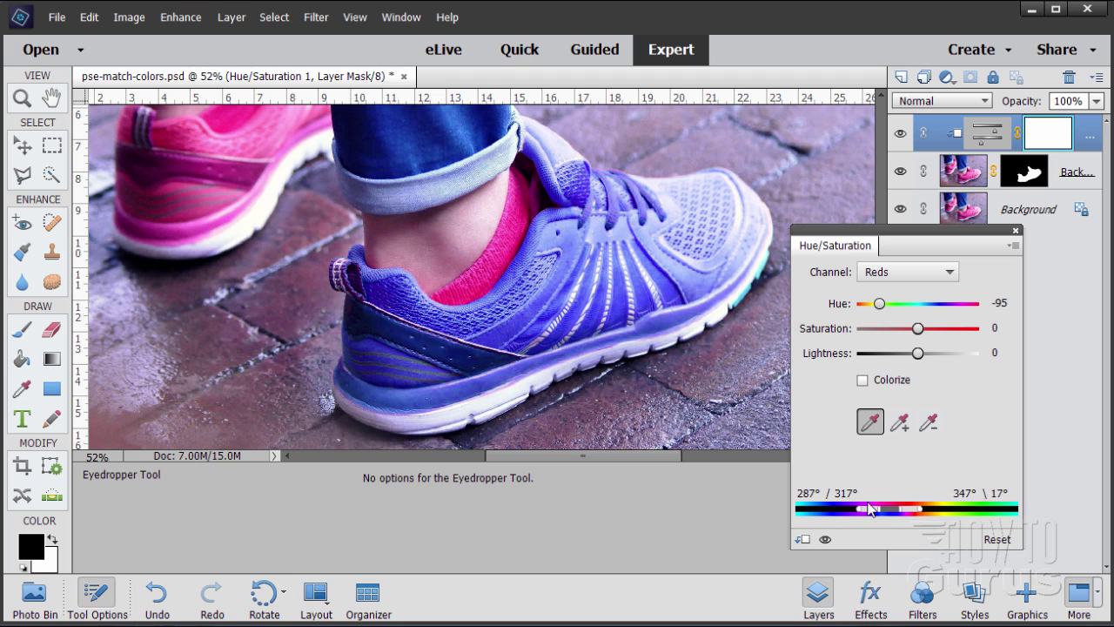
mouse_move(879, 300)
left_mouse_down()
mouse_move(882, 312)
mouse_move(879, 300)
left_mouse_up()
left_click_drag(879, 304, 928, 335)
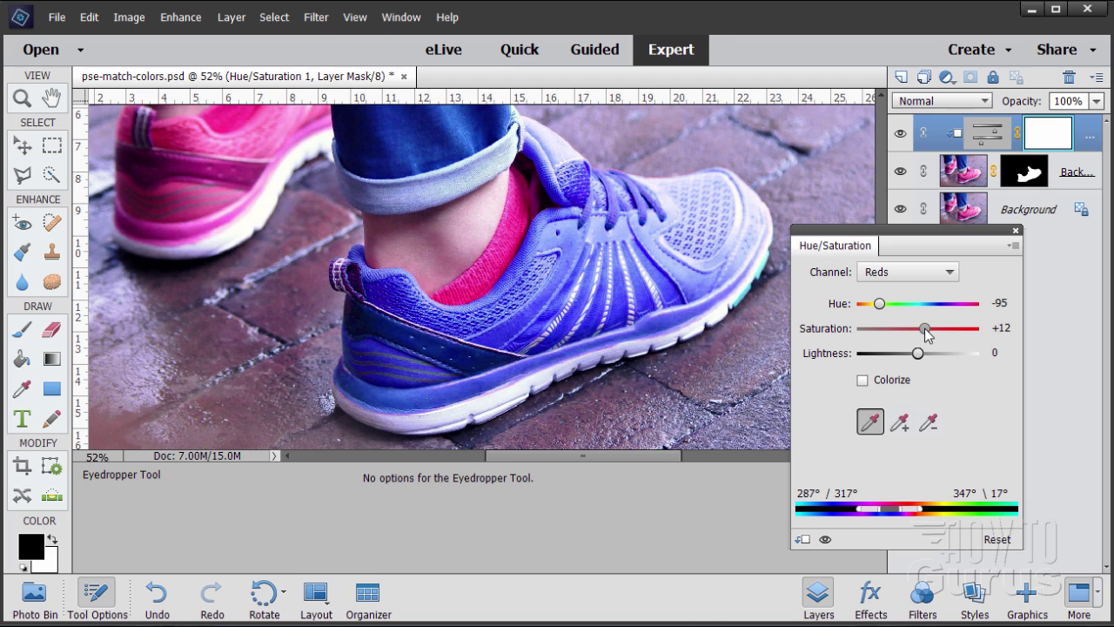
left_click_drag(928, 336, 926, 336)
Reopen the Hue/Saturation settings, confirm Reds holds Hue -95 and Saturation +10, then close them.
left_click(1016, 231)
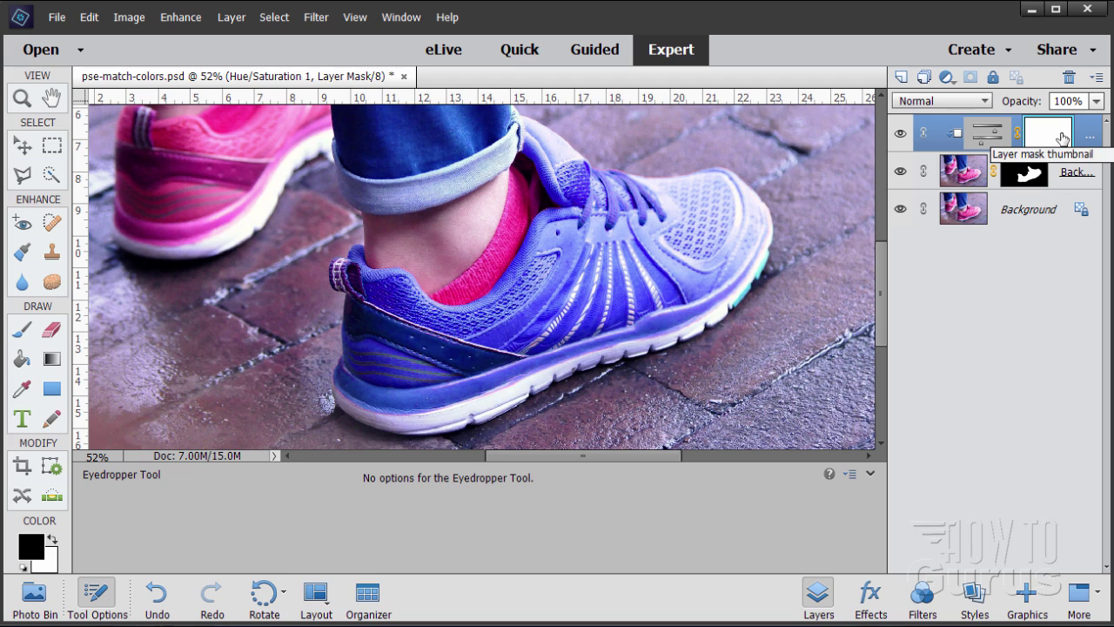
double_click(989, 137)
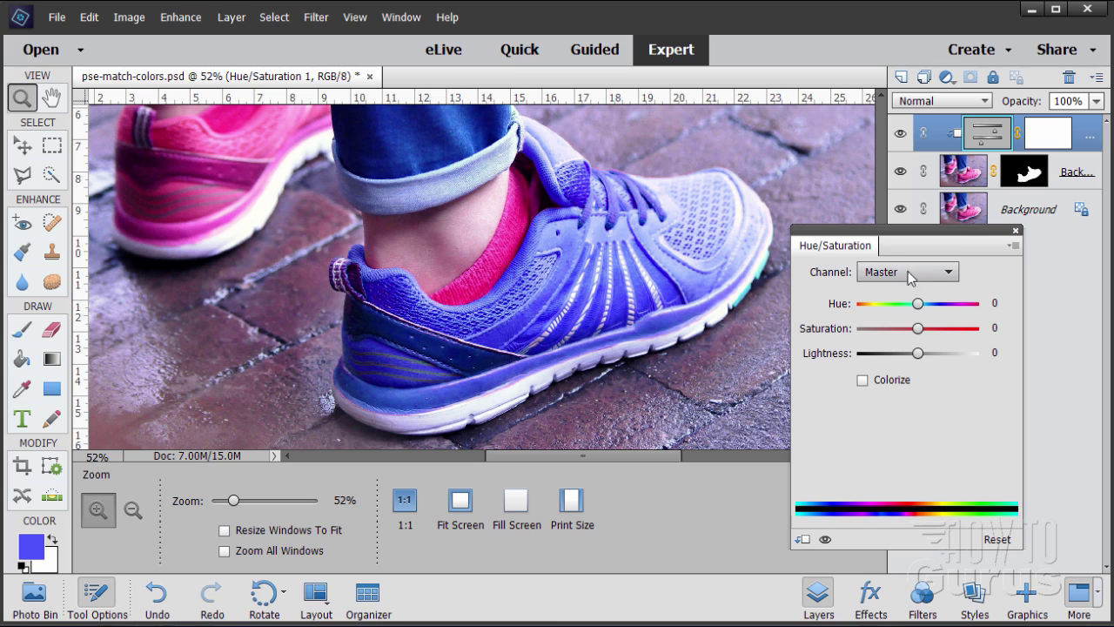
left_click(933, 277)
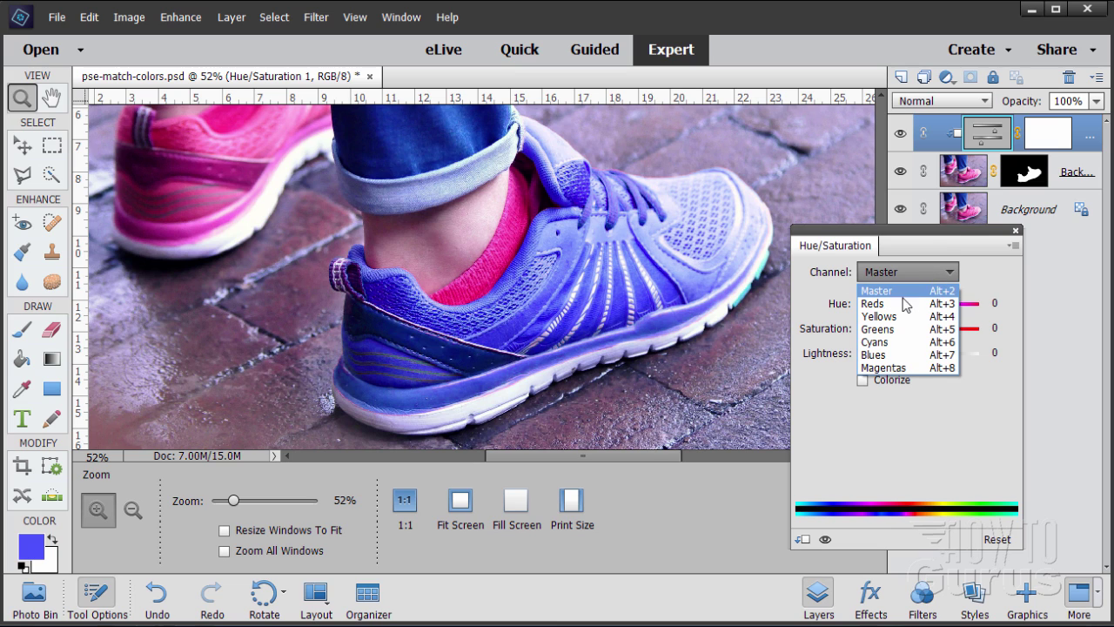
left_click(905, 303)
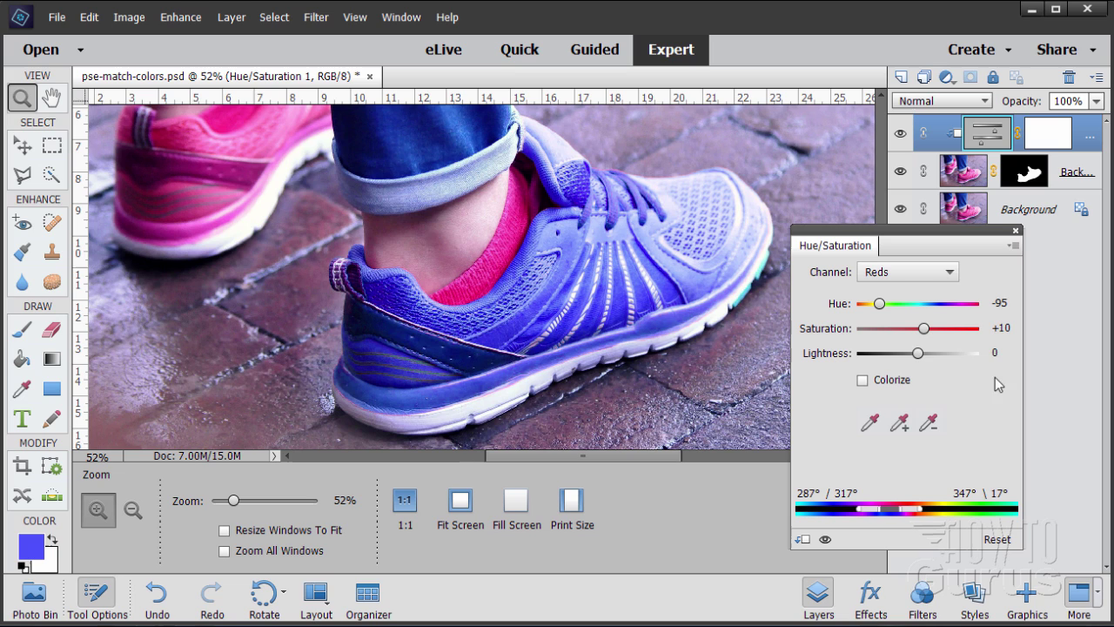
left_click(1016, 232)
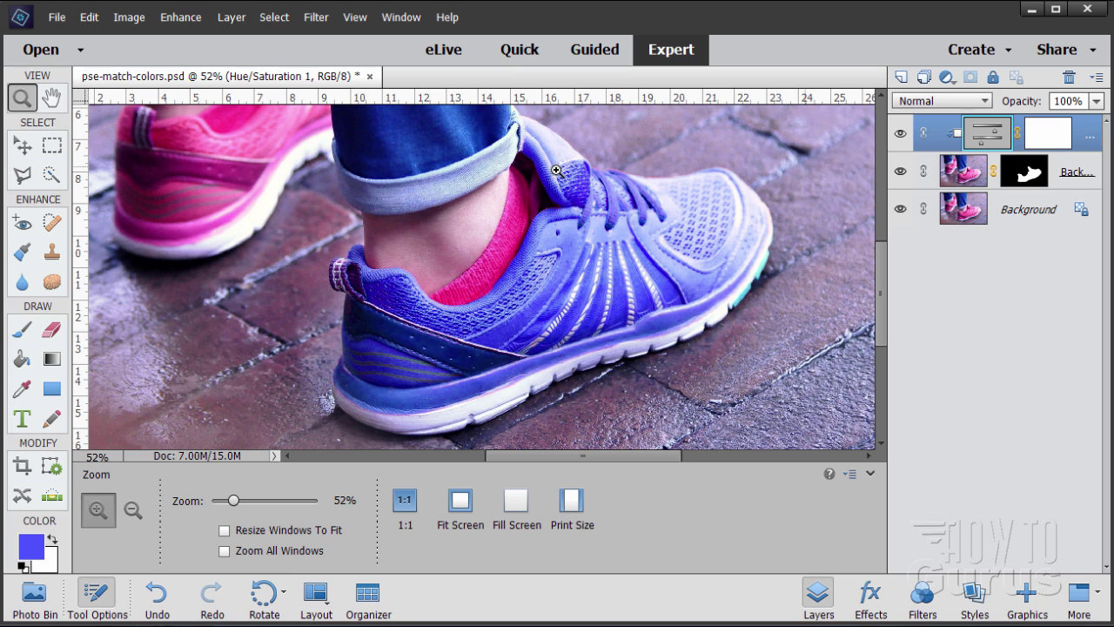
Add a Levels 1 adjustment layer clipped to the Hue/Saturation layer below.
left_click(233, 19)
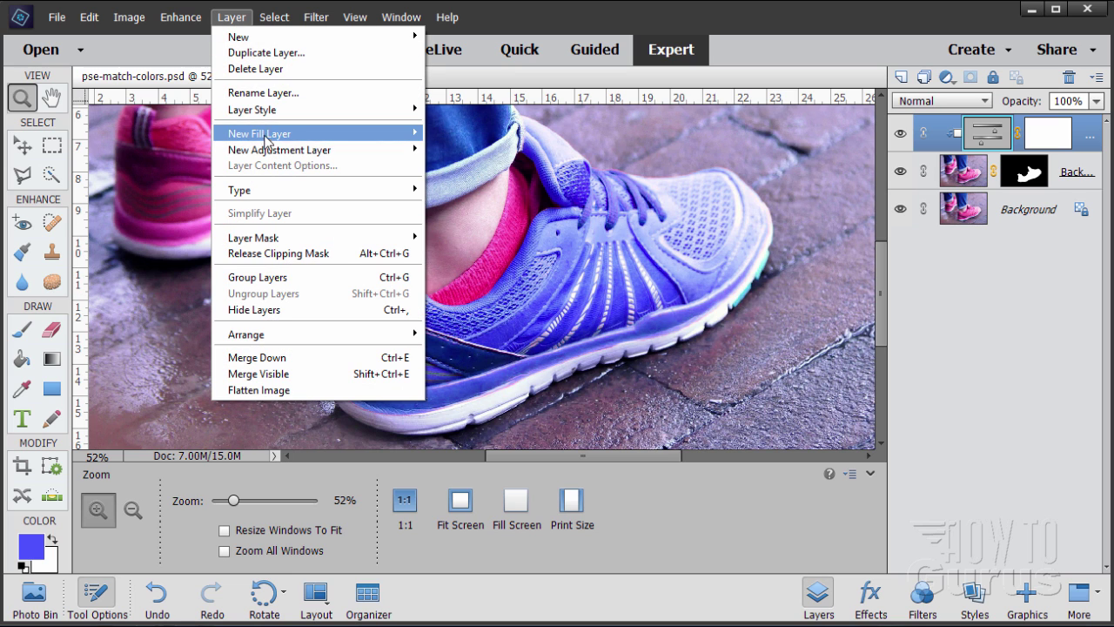
mouse_move(273, 154)
left_click(454, 149)
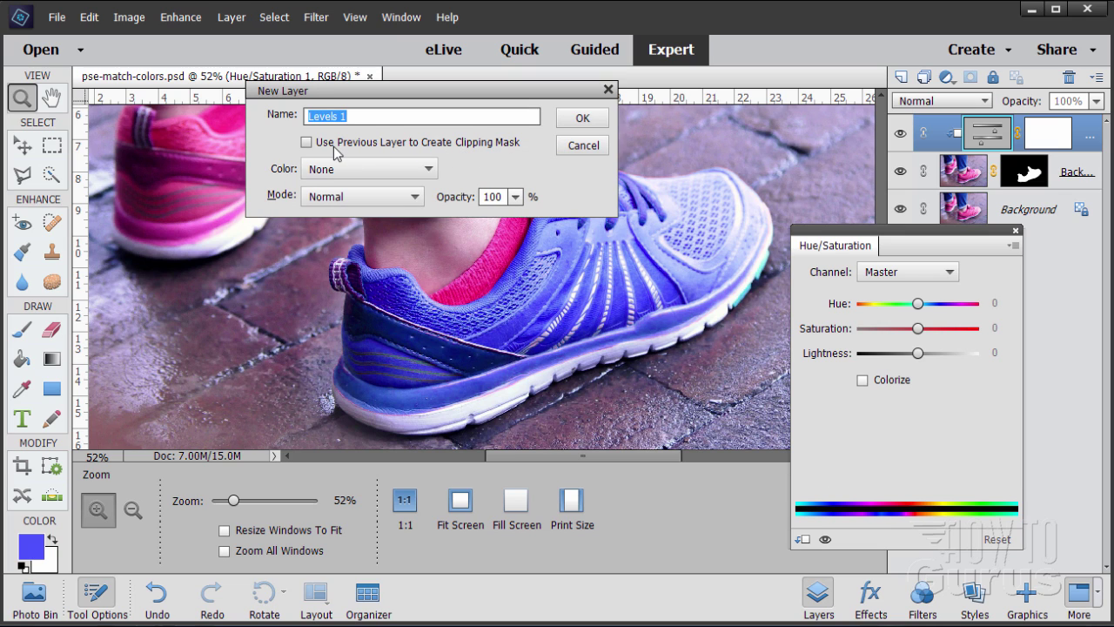
left_click(309, 144)
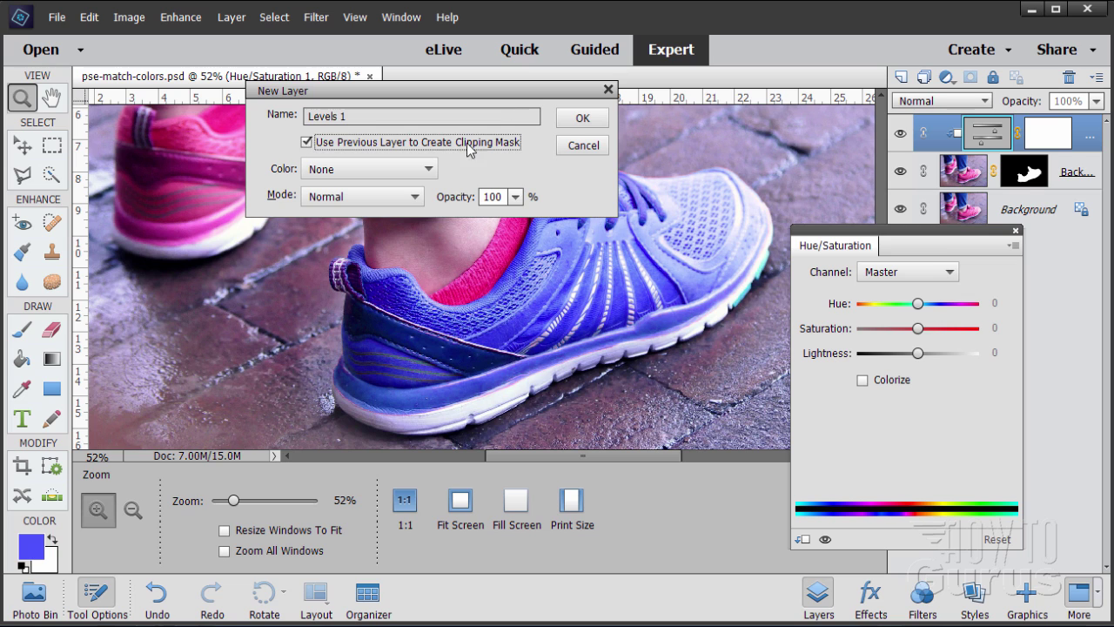
left_click(579, 118)
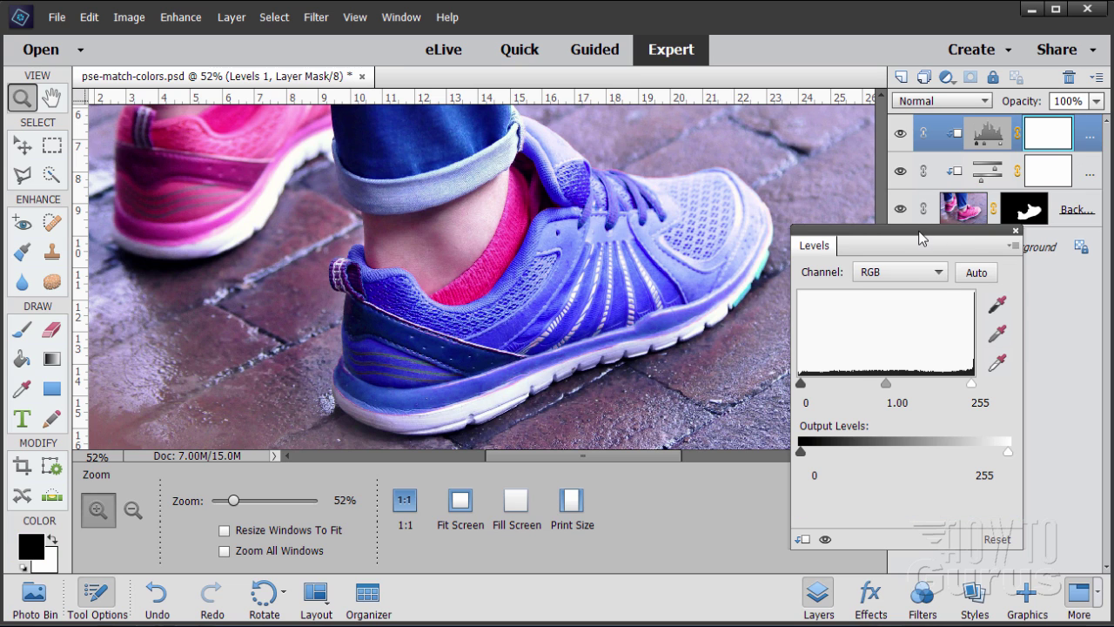
Drag the Levels midtone slider to 0.87 to slightly darken the blue shoe.
left_click_drag(921, 236, 905, 260)
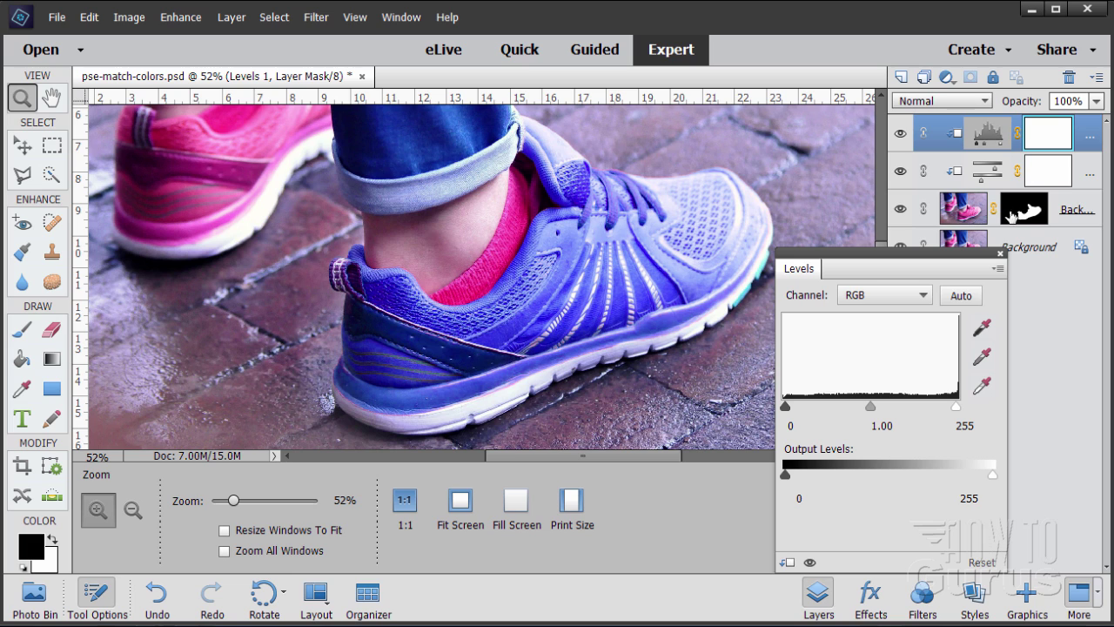
left_click_drag(938, 259, 958, 214)
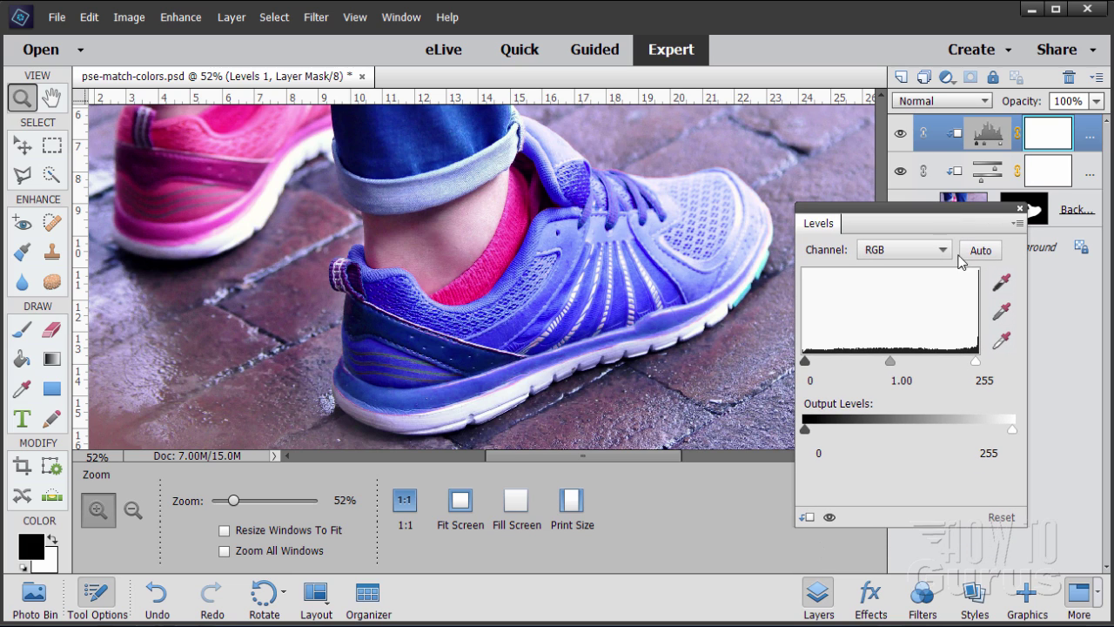
left_click_drag(892, 361, 897, 358)
left_click_drag(896, 356, 901, 358)
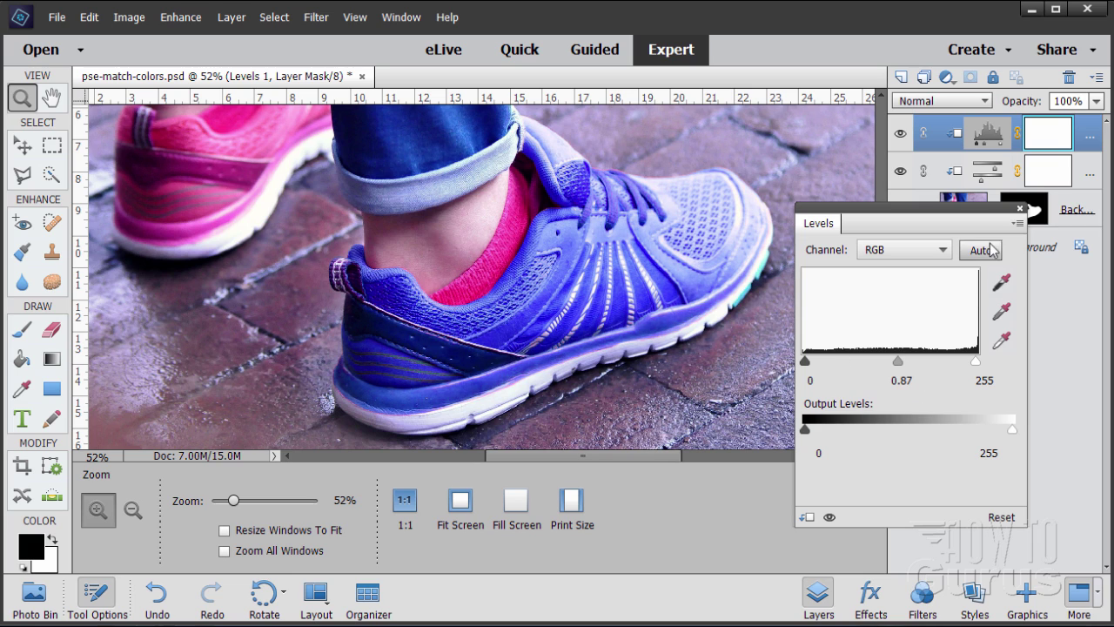
Close the Levels settings, inspect the Hue/Saturation Reds channel values, and close that panel too.
left_click(1021, 210)
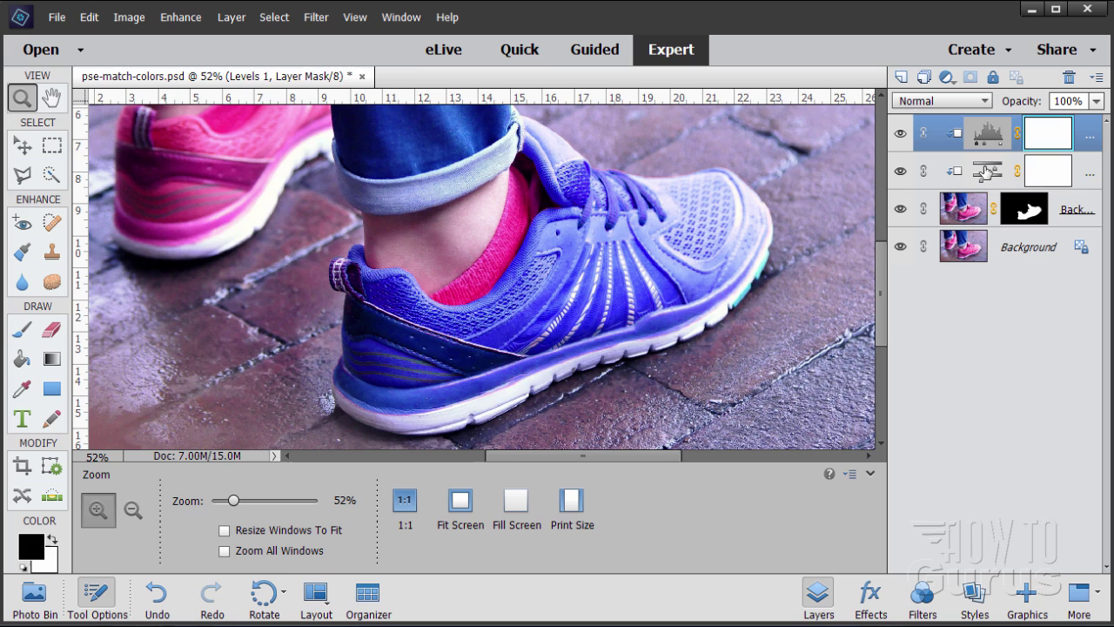
left_click(986, 172)
double_click(986, 172)
left_click(912, 251)
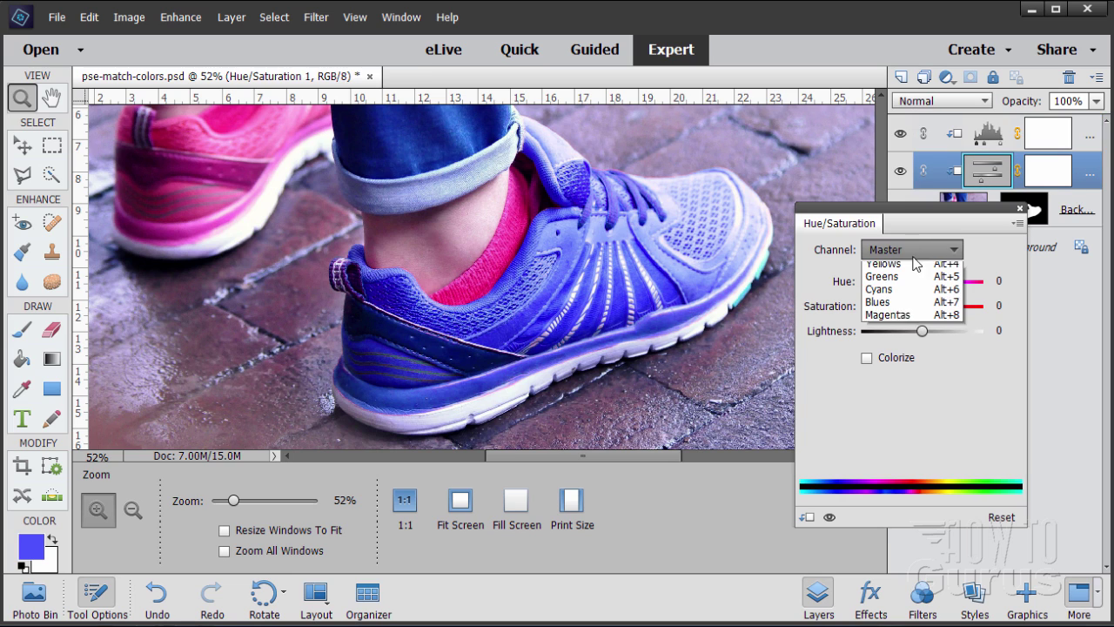
left_click(905, 262)
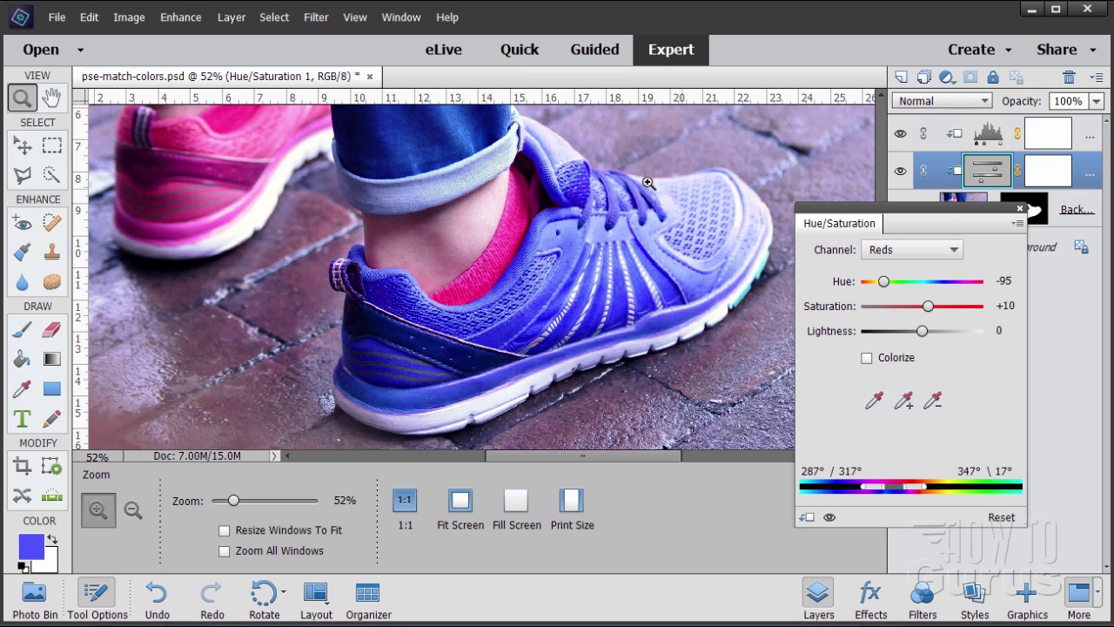
left_click(1022, 210)
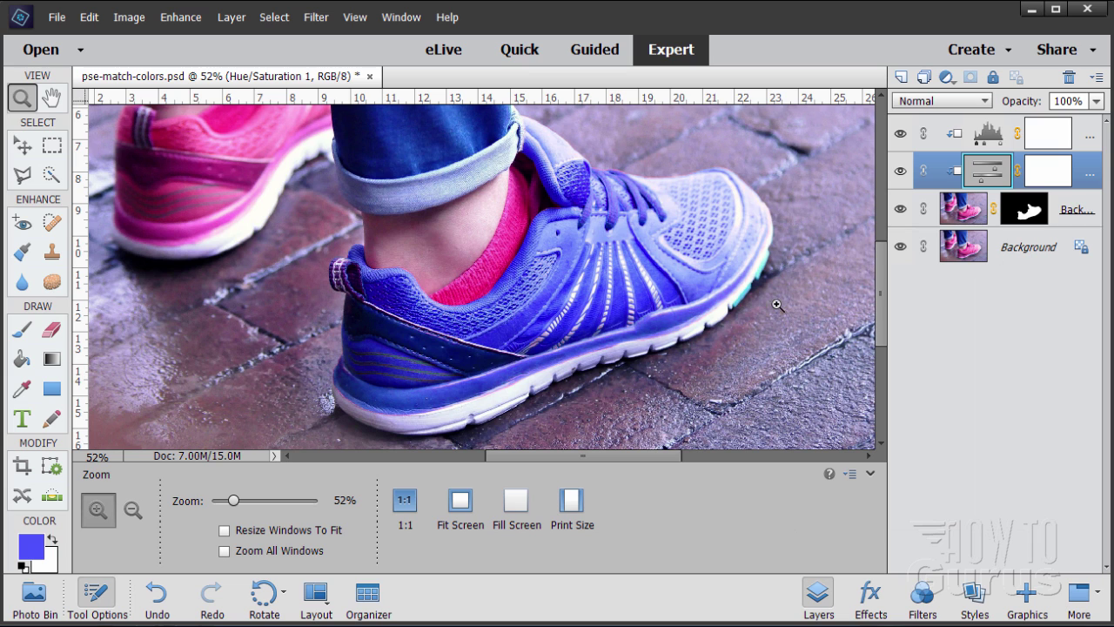
Fit the photo on screen and duplicate Background as a hidden Background copy 2 at the stack's top.
left_click(461, 501)
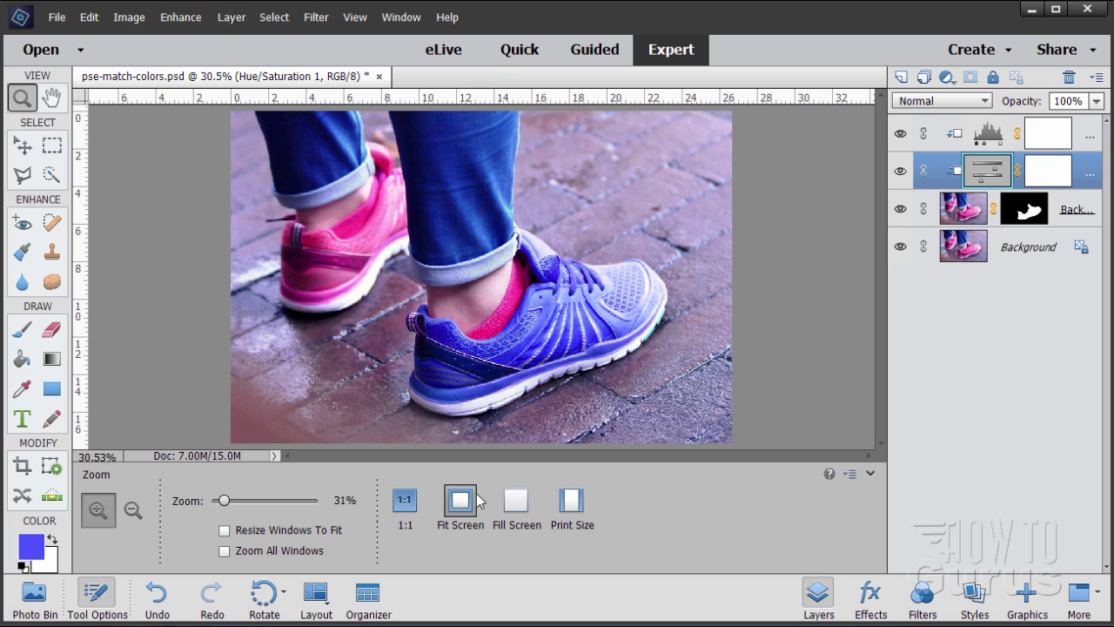
left_click(966, 253)
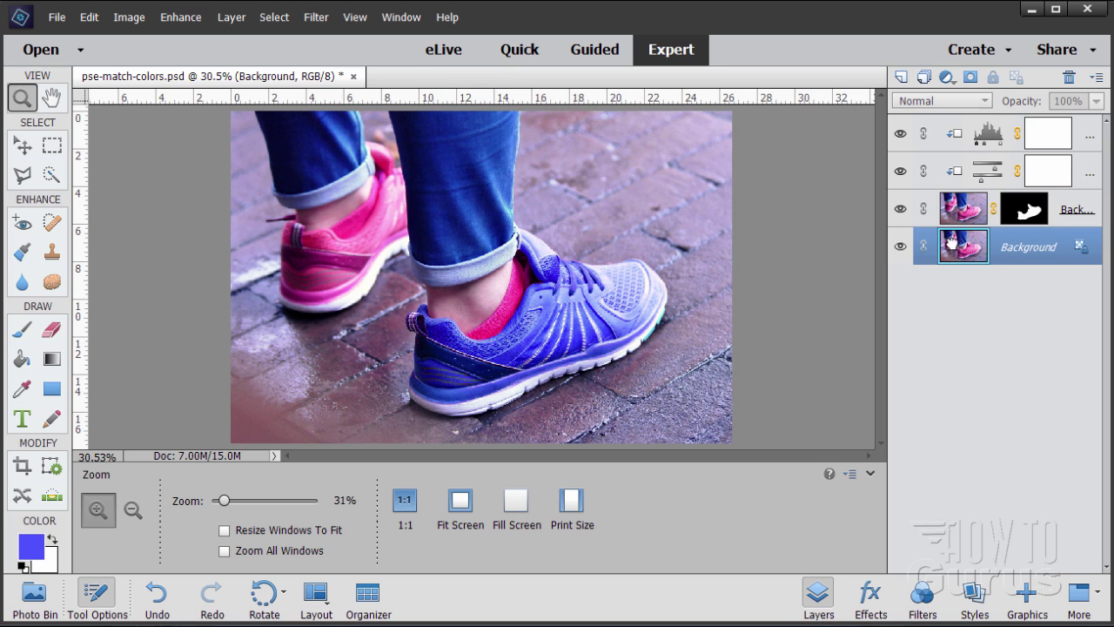
left_click_drag(955, 246, 902, 77)
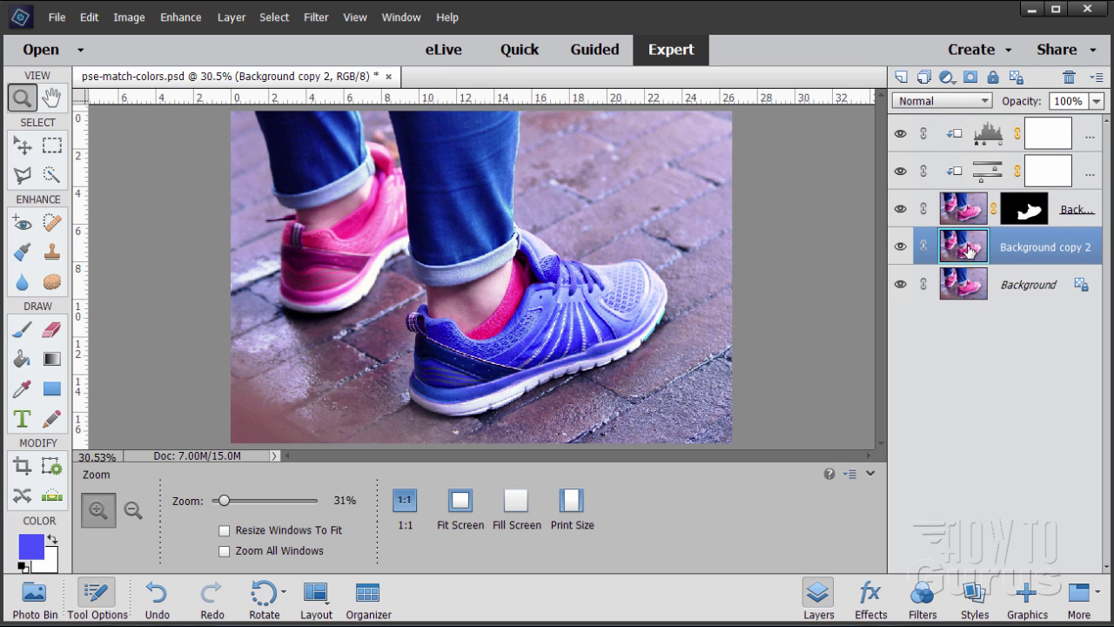
left_click_drag(966, 251, 945, 138)
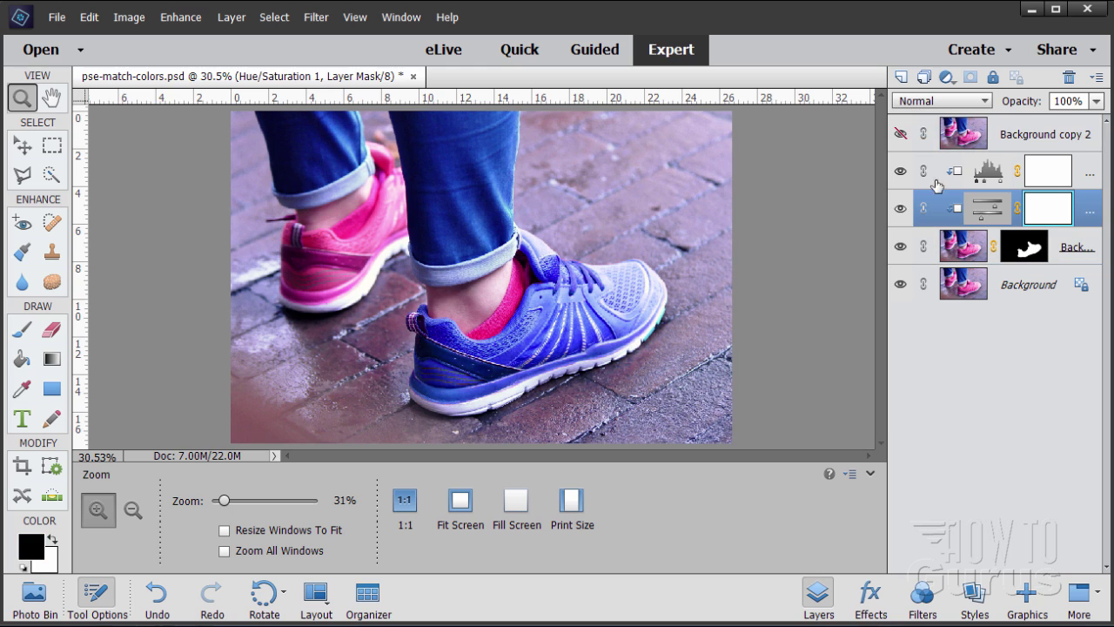
left_click(901, 134)
left_click(901, 134)
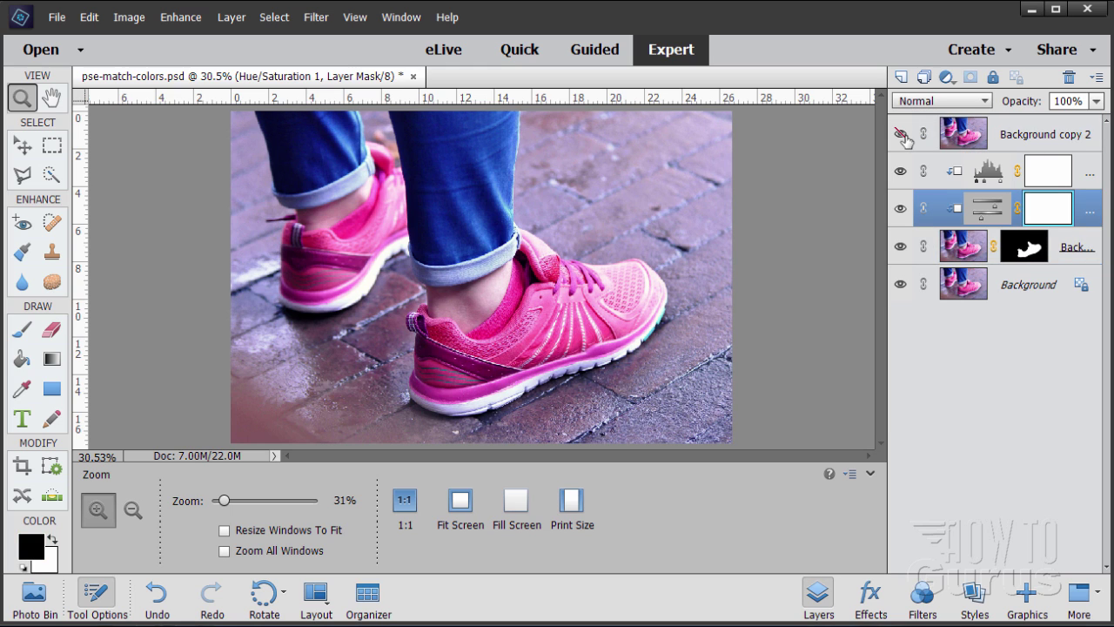
left_click(900, 134)
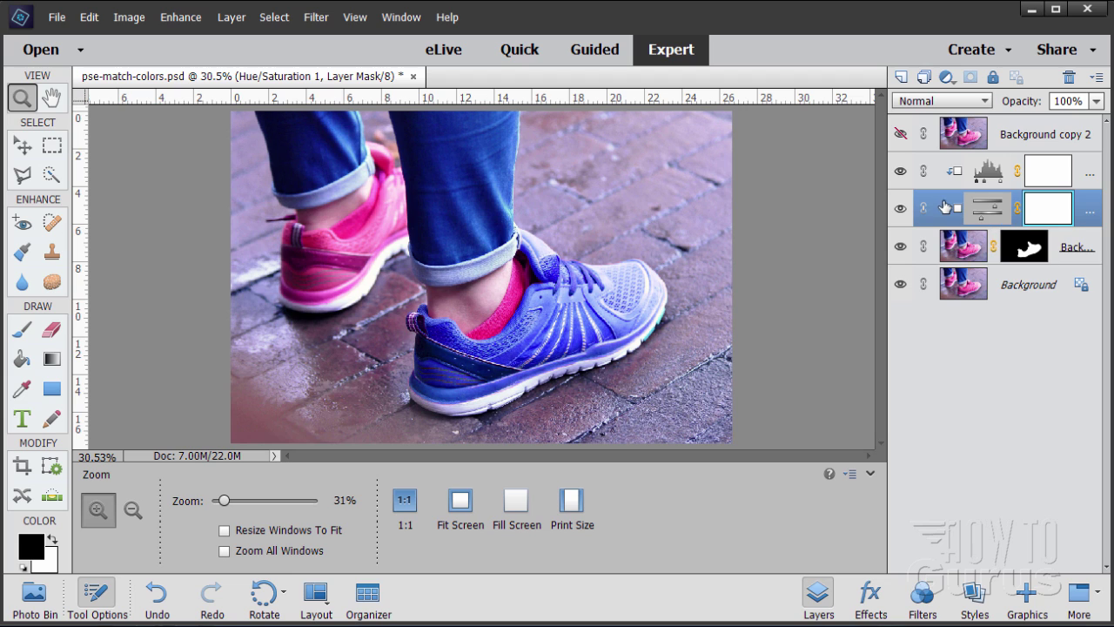
Change the Hue/Saturation Reds hue to -98, keeping Saturation +10.
double_click(992, 212)
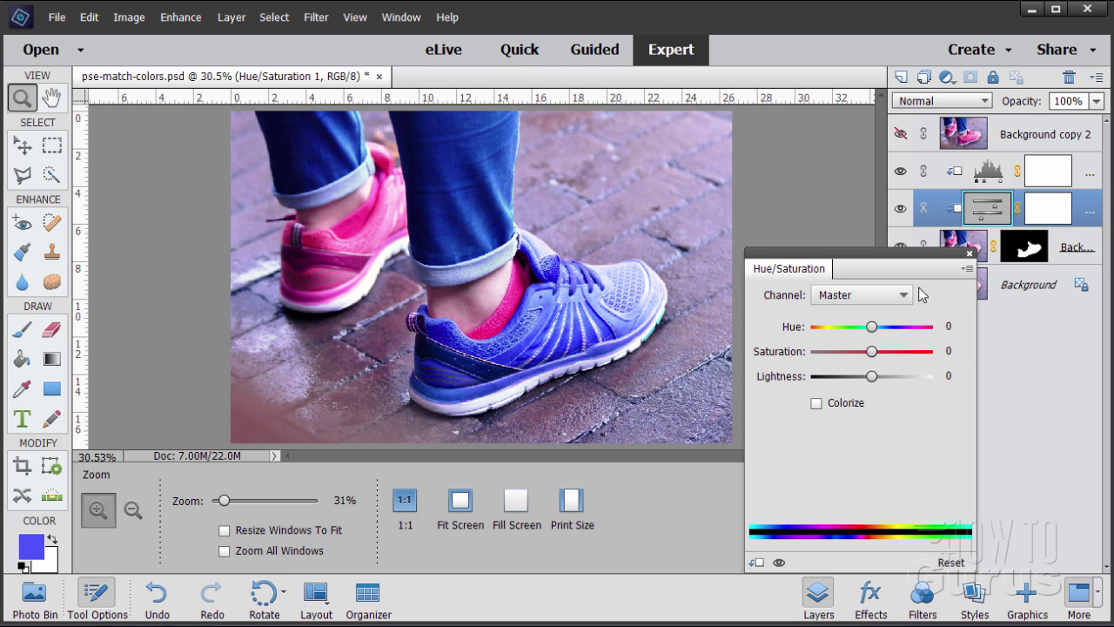
left_click(866, 296)
left_click(848, 293)
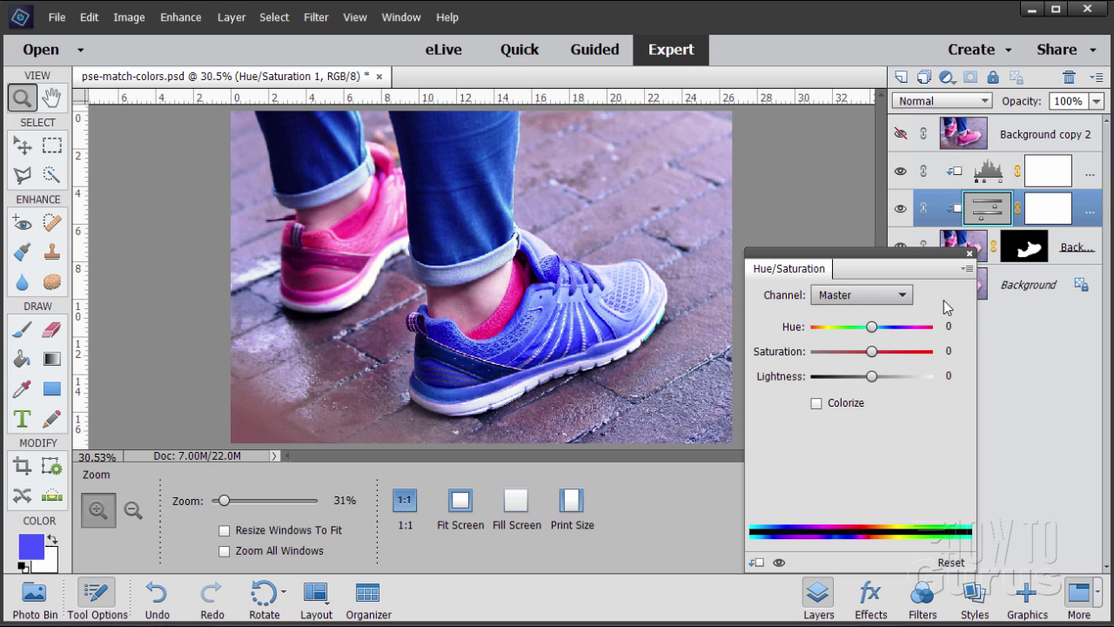
left_click(870, 298)
left_click(842, 322)
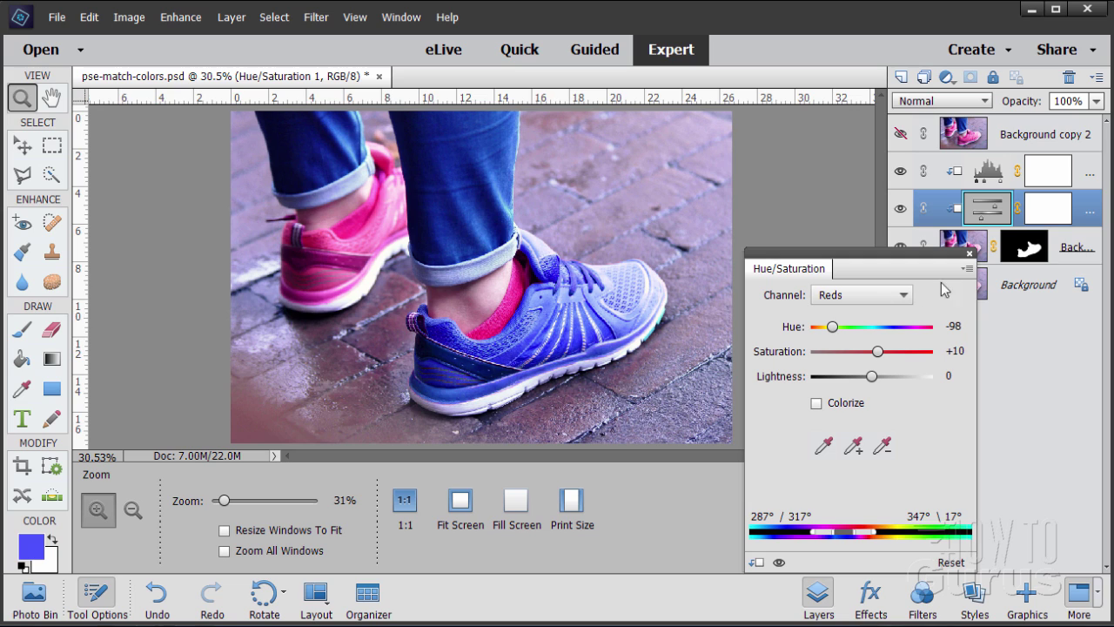
left_click(970, 255)
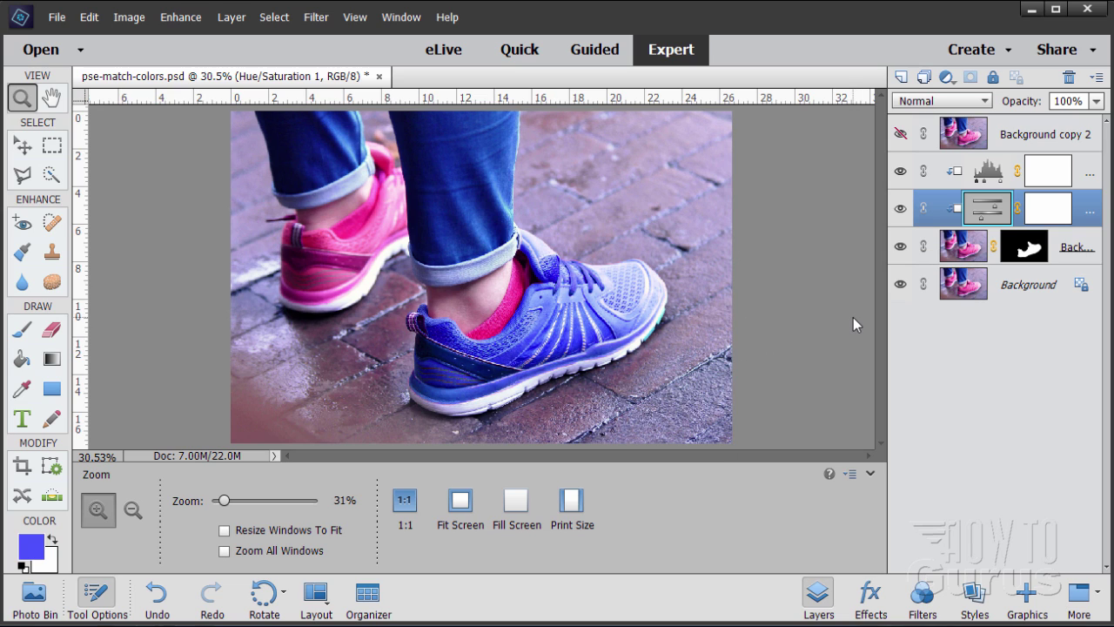